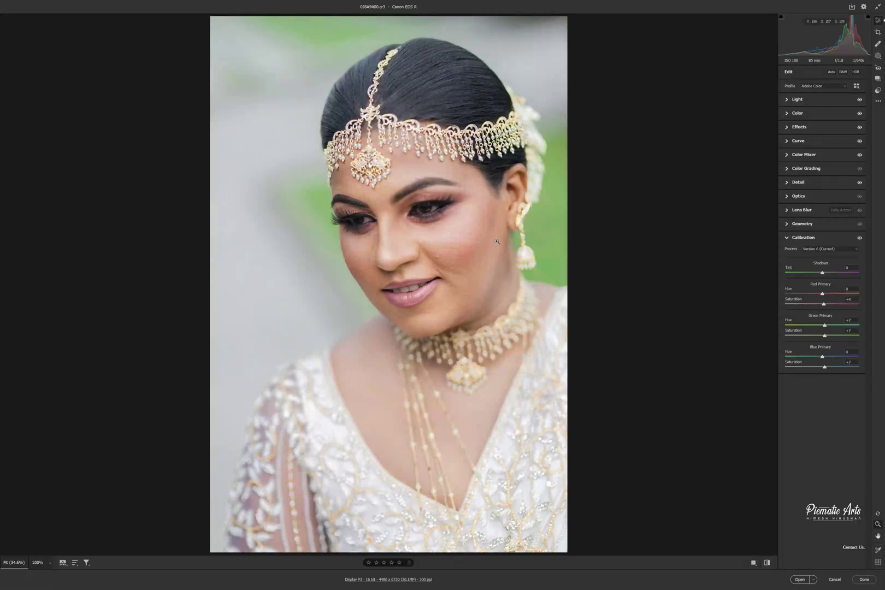
Expand the Light and Calibration panels in Camera Raw and open the portrait in Photoshop.
{"action": "left_click", "coordinate": [803, 100]}
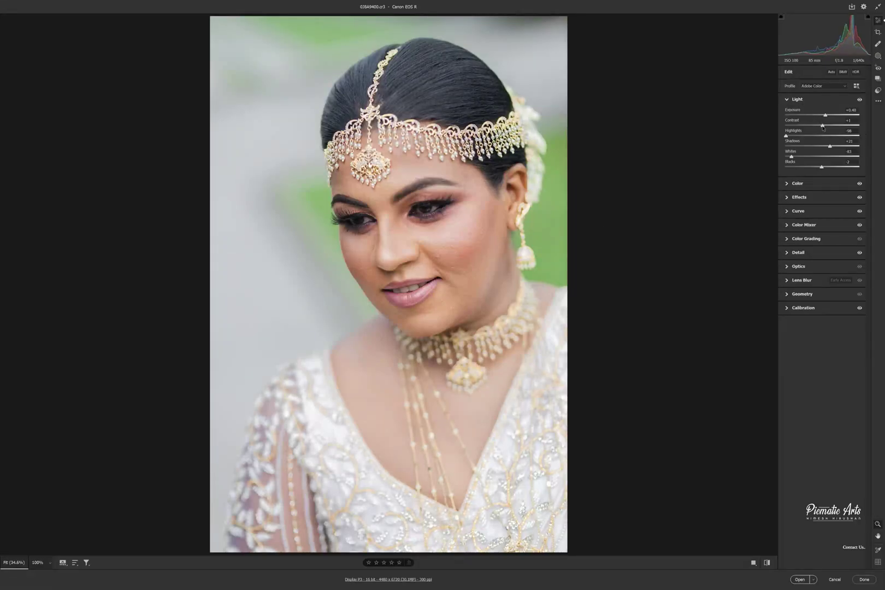
{"action": "left_click", "coordinate": [796, 308]}
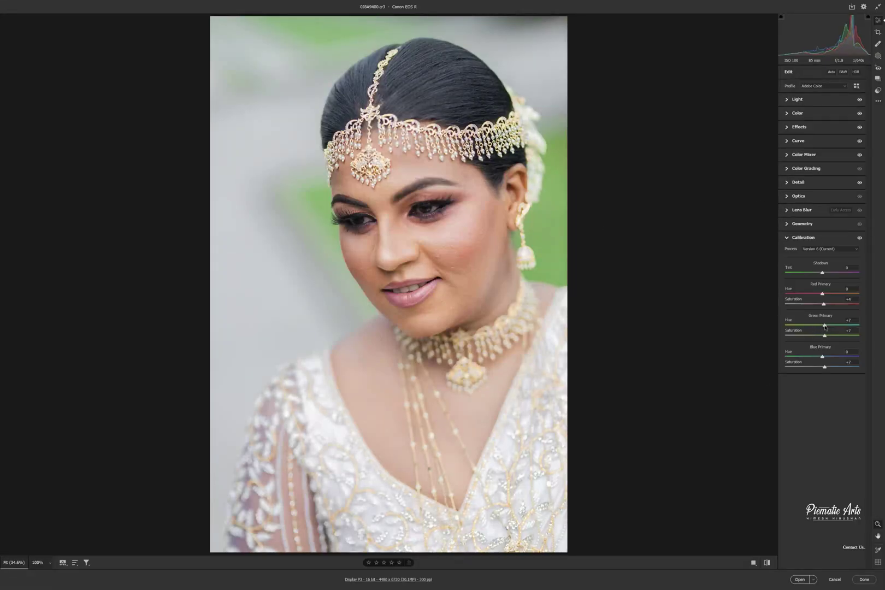
{"action": "left_click", "coordinate": [799, 579]}
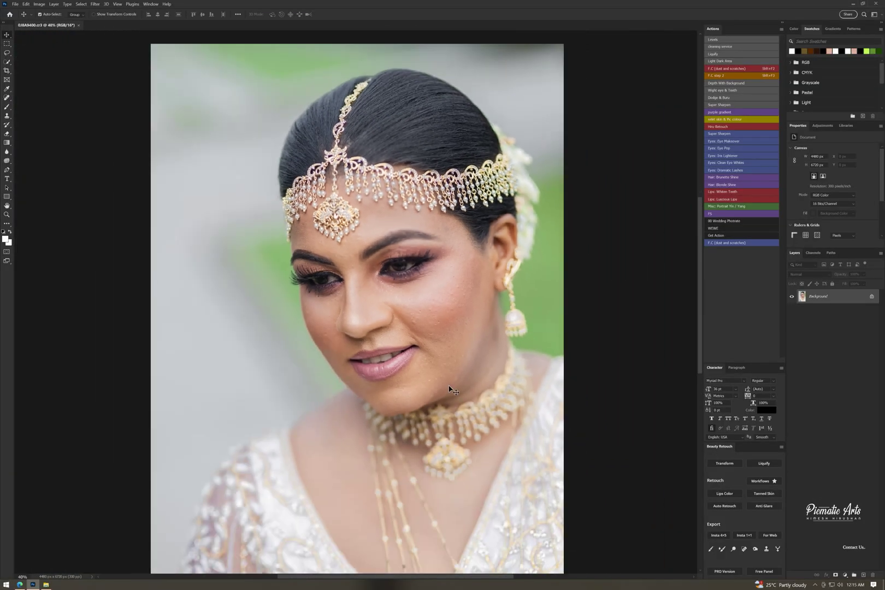
Run the Levels action, accept Levels and Curves, and compare Layer 1 against the original.
{"action": "scroll", "coordinate": [449, 389], "scroll_direction": "up", "scroll_amount": 3}
{"action": "scroll", "coordinate": [537, 249], "scroll_direction": "up", "scroll_amount": 2}
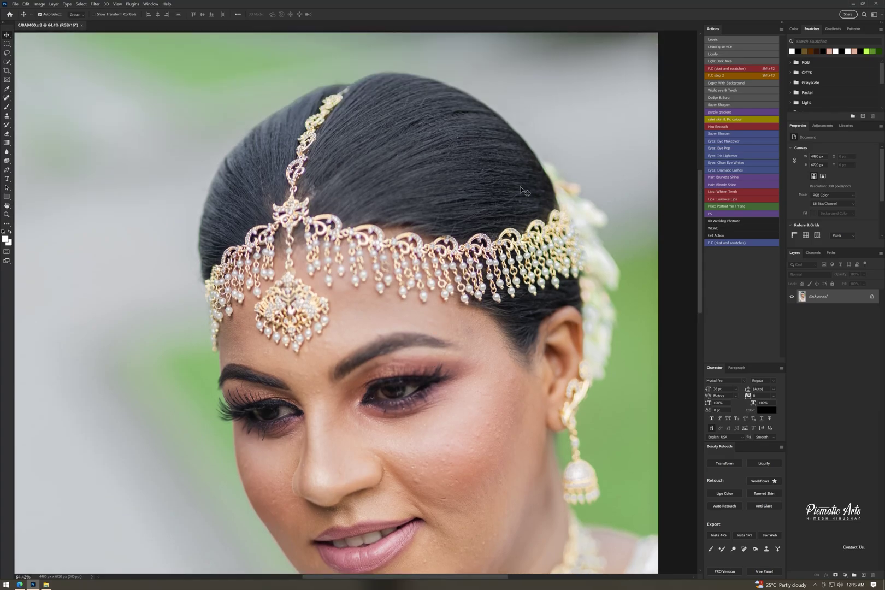
{"action": "scroll", "coordinate": [541, 173], "scroll_direction": "down", "scroll_amount": 3}
{"action": "left_click", "coordinate": [744, 60]}
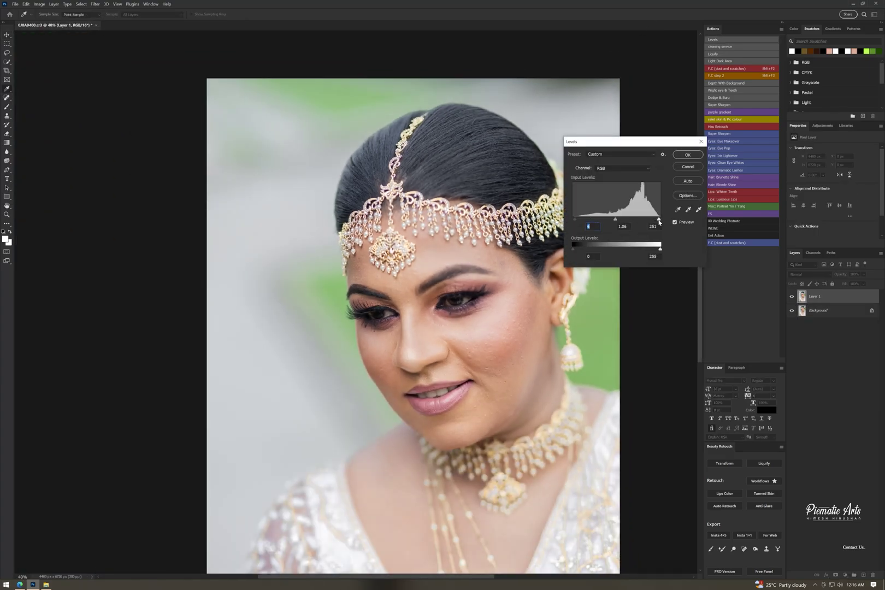
{"action": "left_click", "coordinate": [680, 157]}
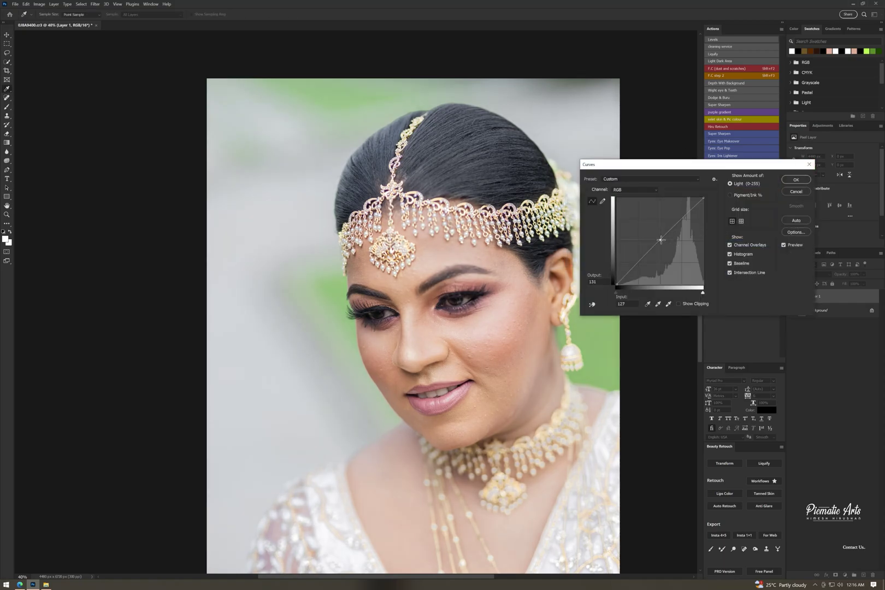
{"action": "left_click", "coordinate": [800, 179]}
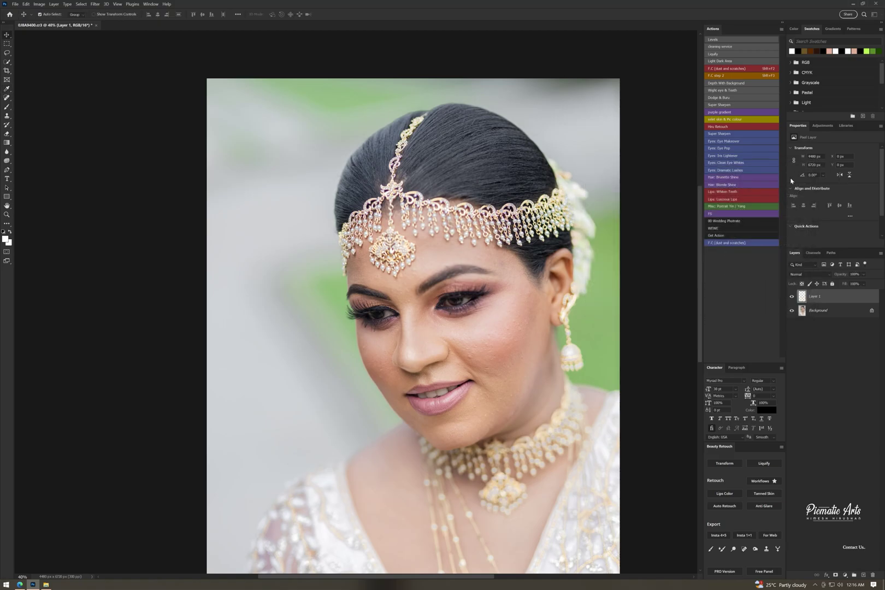
{"action": "left_click", "coordinate": [791, 295]}
{"action": "left_click", "coordinate": [721, 70]}
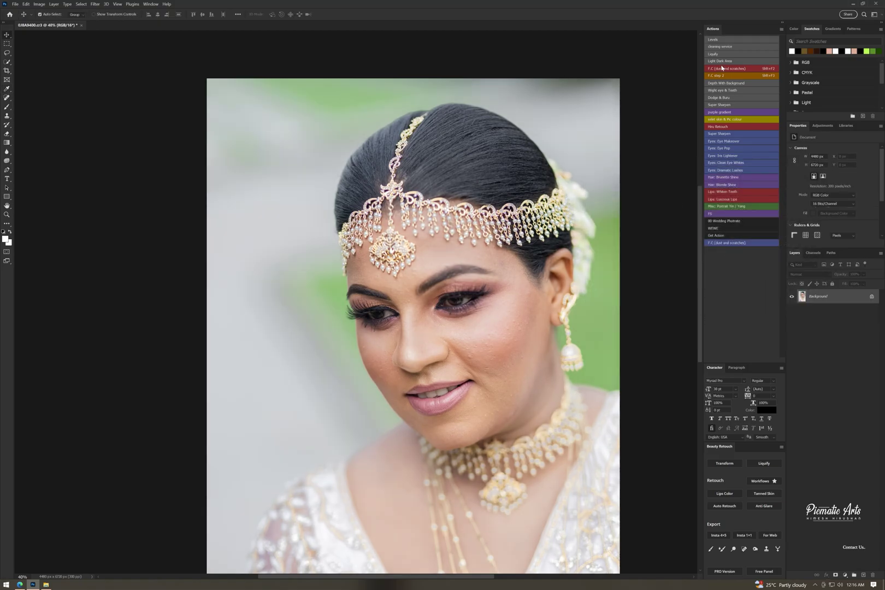
Run the cleaning action and clone sampled clean hair over the flyaways, then deselect.
{"action": "left_click", "coordinate": [724, 48]}
{"action": "scroll", "coordinate": [462, 387], "scroll_direction": "up", "scroll_amount": 3}
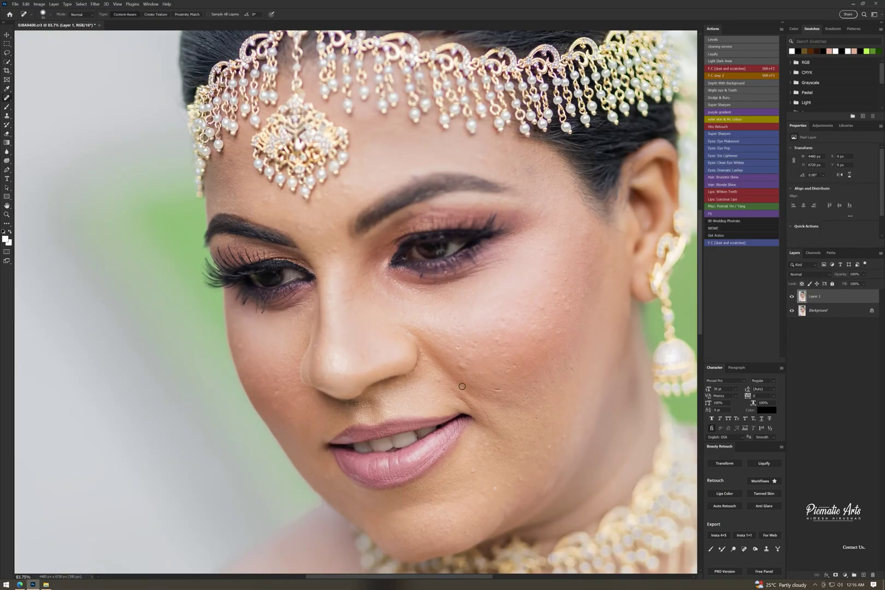
{"action": "scroll", "coordinate": [281, 169], "scroll_direction": "up", "scroll_amount": 3}
{"action": "key", "text": "s"}
{"action": "scroll", "coordinate": [407, 191], "scroll_direction": "up", "scroll_amount": 2}
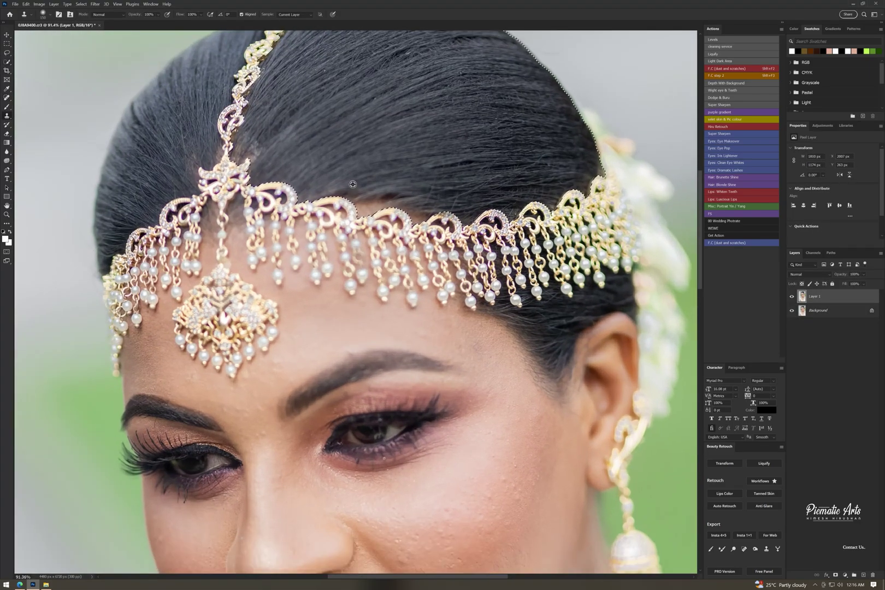
{"action": "left_click", "coordinate": [537, 175], "text": "alt"}
{"action": "left_click_drag", "start_coordinate": [516, 190], "coordinate": [500, 189]}
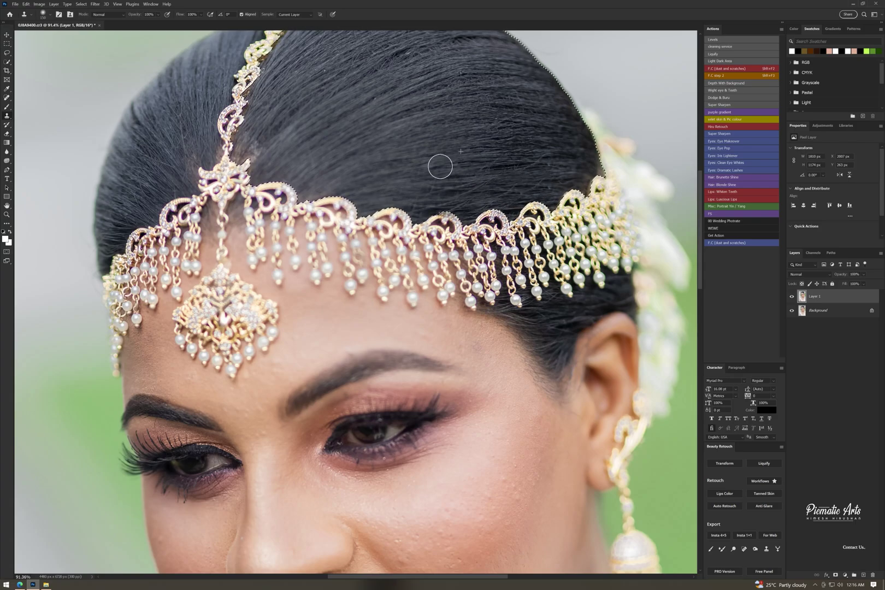
{"action": "key", "text": "ctrl+d"}
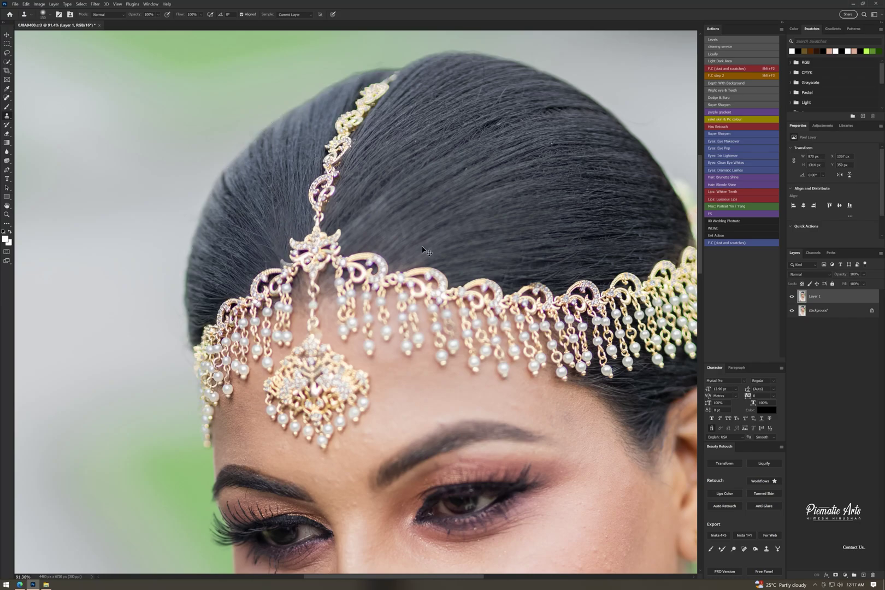
Inspect the cleaned hairline and merge the retouch layer into Background.
{"action": "scroll", "coordinate": [422, 249], "scroll_direction": "down", "scroll_amount": 1}
{"action": "scroll", "coordinate": [306, 218], "scroll_direction": "up", "scroll_amount": 2}
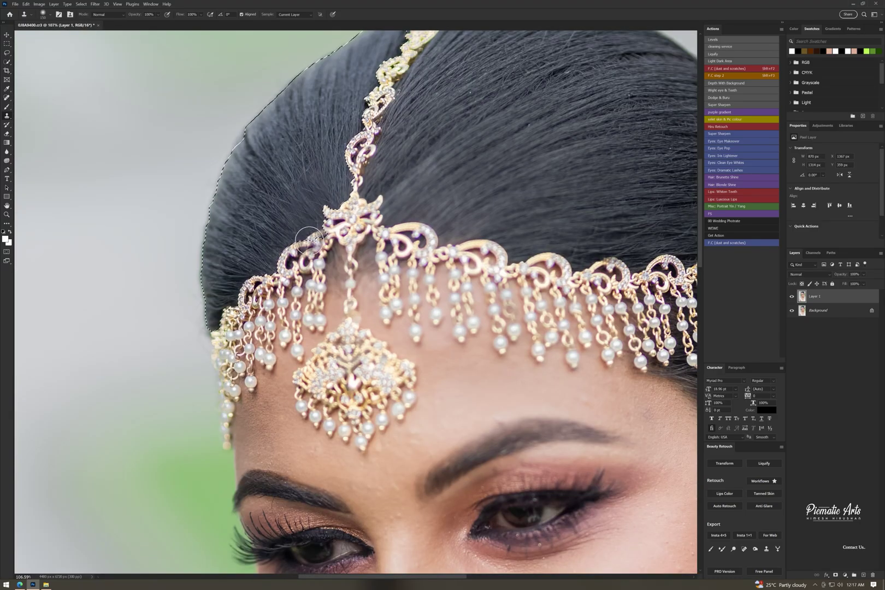
{"action": "scroll", "coordinate": [328, 241], "scroll_direction": "down", "scroll_amount": 5}
{"action": "scroll", "coordinate": [352, 241], "scroll_direction": "up", "scroll_amount": 3}
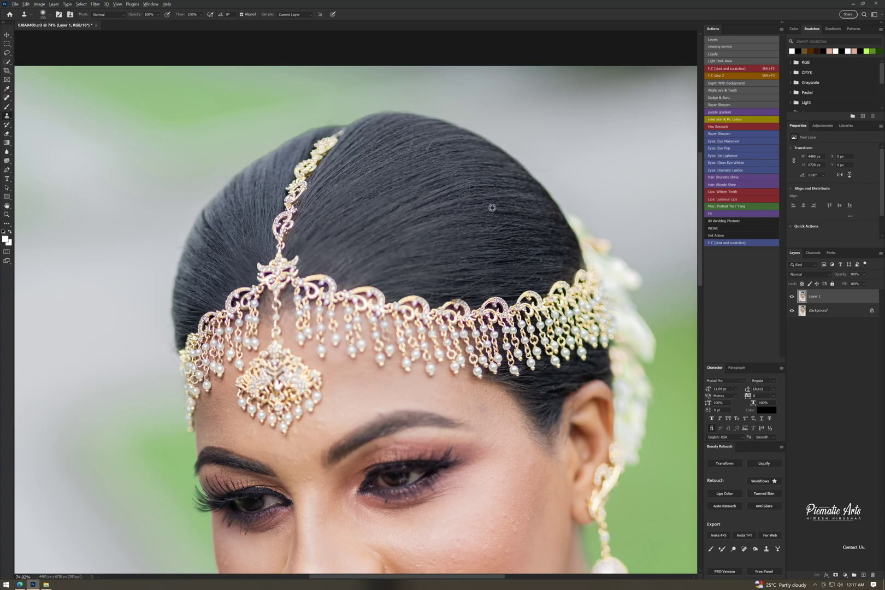
{"action": "scroll", "coordinate": [524, 240], "scroll_direction": "down", "scroll_amount": 2}
{"action": "scroll", "coordinate": [507, 243], "scroll_direction": "down", "scroll_amount": 2}
{"action": "scroll", "coordinate": [492, 245], "scroll_direction": "down", "scroll_amount": 2}
{"action": "scroll", "coordinate": [473, 250], "scroll_direction": "up", "scroll_amount": 2}
{"action": "key", "text": "ctrl+e"}
{"action": "scroll", "coordinate": [468, 250], "scroll_direction": "down", "scroll_amount": 2}
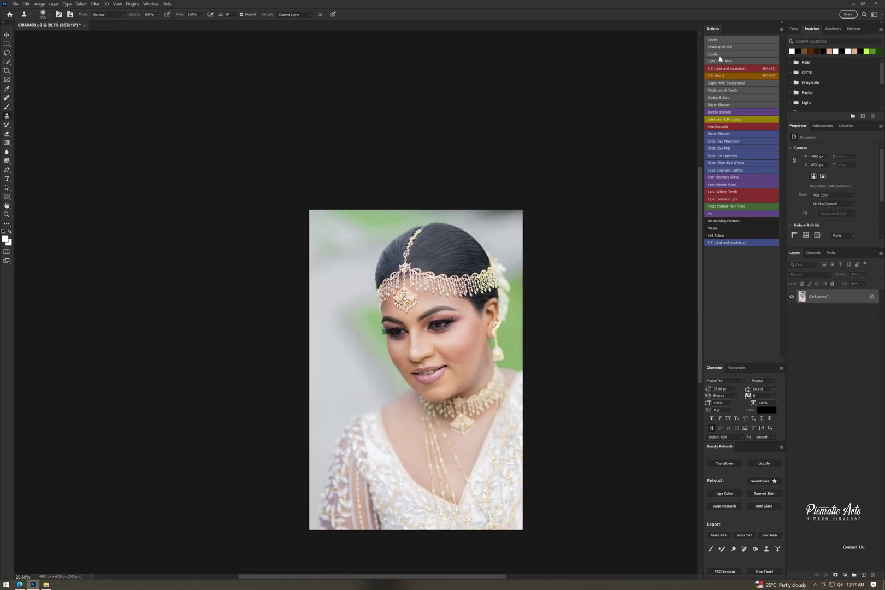
In Liquify, push the top hairline edges with Forward Warp, resizing the brush as needed.
{"action": "key", "text": "ctrl+shift+x"}
{"action": "scroll", "coordinate": [345, 402], "scroll_direction": "up", "scroll_amount": 1}
{"action": "scroll", "coordinate": [345, 402], "scroll_direction": "up", "scroll_amount": 1}
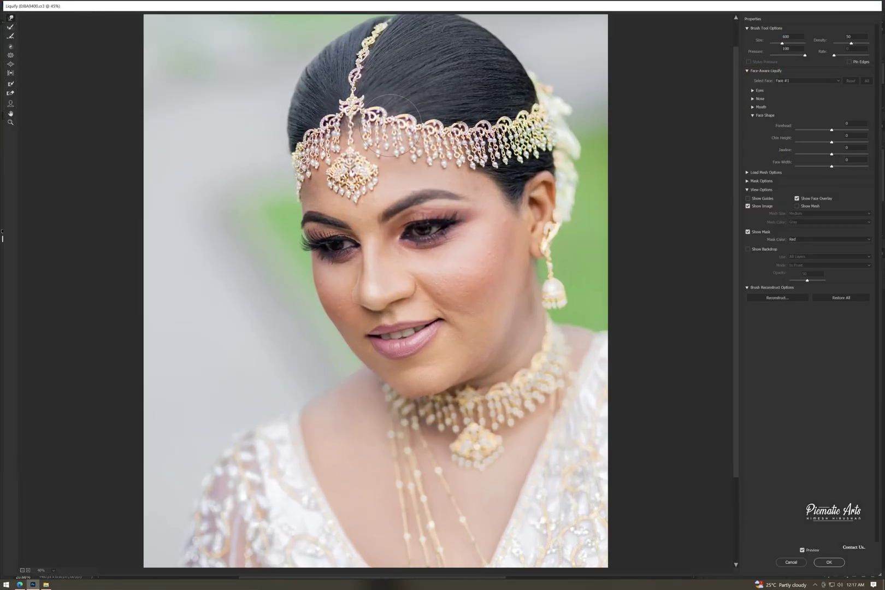
{"action": "scroll", "coordinate": [345, 402], "scroll_direction": "up", "scroll_amount": 1}
{"action": "scroll", "coordinate": [345, 402], "scroll_direction": "up", "scroll_amount": 1}
{"action": "key", "text": "bracketright"}
{"action": "key", "text": "bracketright"}
{"action": "key", "text": "bracketright"}
{"action": "key", "text": "bracketright"}
{"action": "key", "text": "bracketleft"}
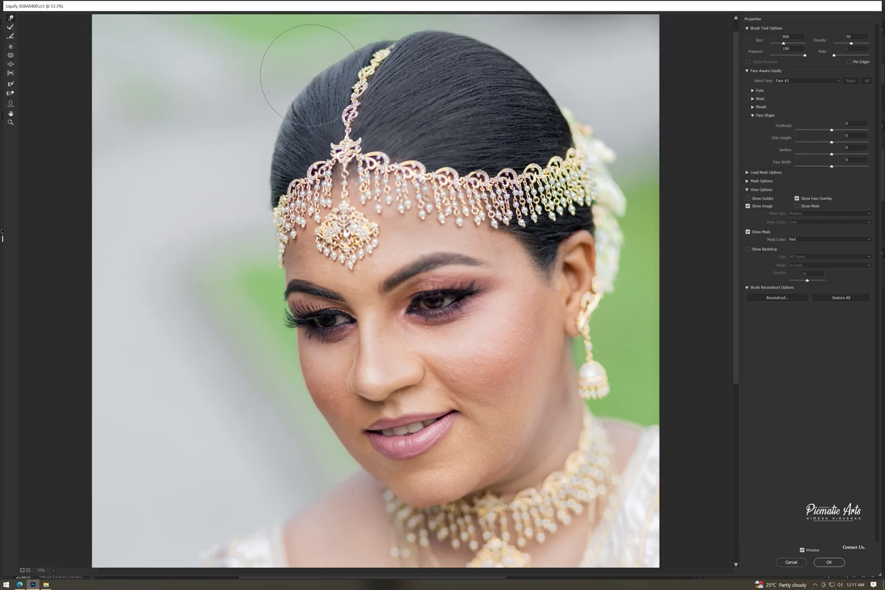
{"action": "scroll", "coordinate": [306, 80], "scroll_direction": "down", "scroll_amount": 2}
{"action": "key", "text": "bracketleft"}
{"action": "key", "text": "bracketleft"}
{"action": "key", "text": "bracketleft"}
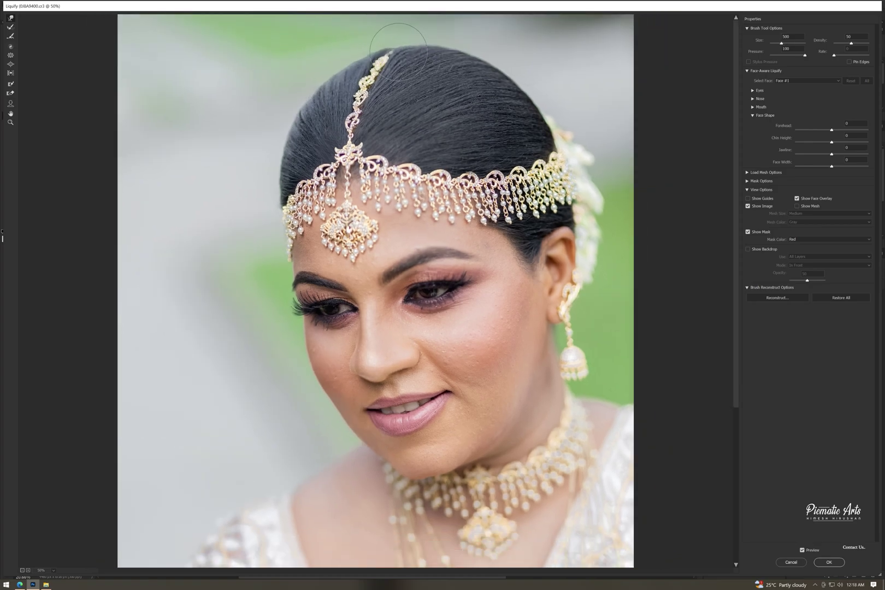
Round out the left hairline with a larger warp brush and apply the Liquify.
{"action": "scroll", "coordinate": [383, 38], "scroll_direction": "down", "scroll_amount": 1}
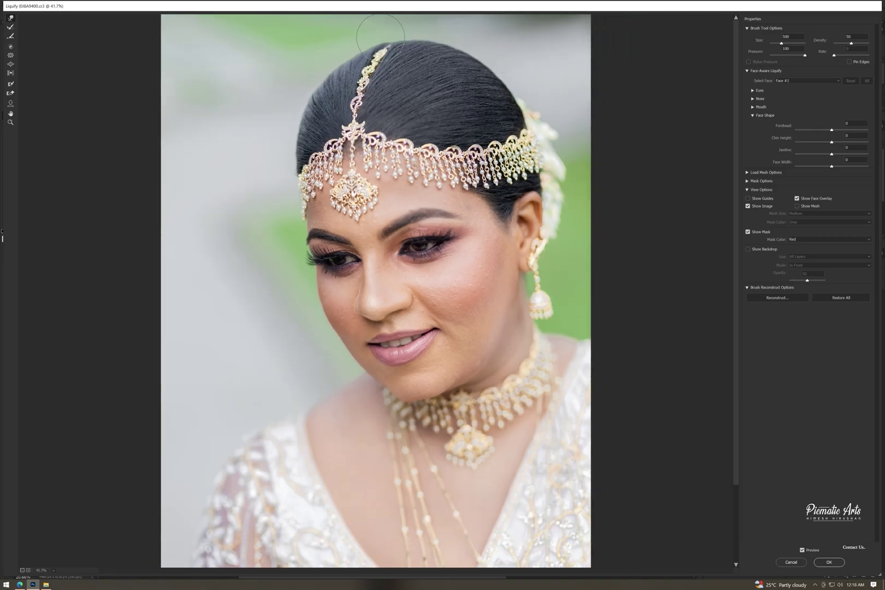
{"action": "key", "text": "bracketright"}
{"action": "key", "text": "bracketright"}
{"action": "key", "text": "bracketright"}
{"action": "scroll", "coordinate": [285, 214], "scroll_direction": "down", "scroll_amount": 1}
{"action": "scroll", "coordinate": [284, 214], "scroll_direction": "down", "scroll_amount": 1}
{"action": "key", "text": "bracketleft"}
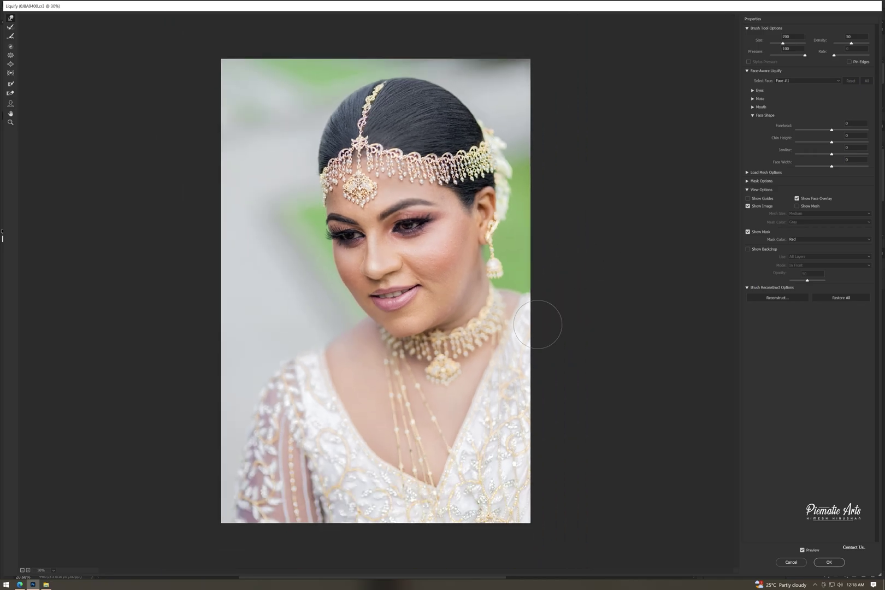
{"action": "left_click", "coordinate": [829, 562]}
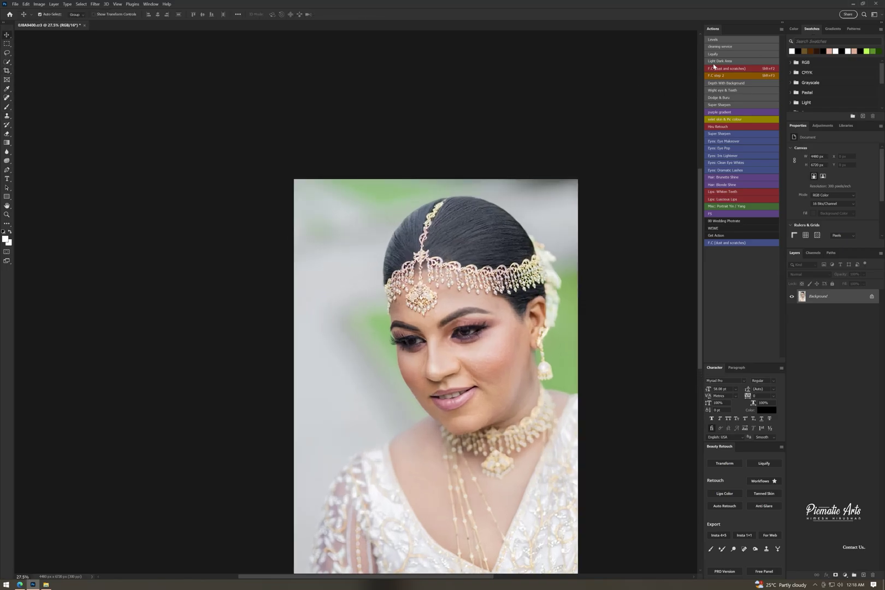
Run the F.C step 2 action and confirm Apply Image to build Skin Texture and Soft Skin Tone layers.
{"action": "left_click", "coordinate": [730, 75]}
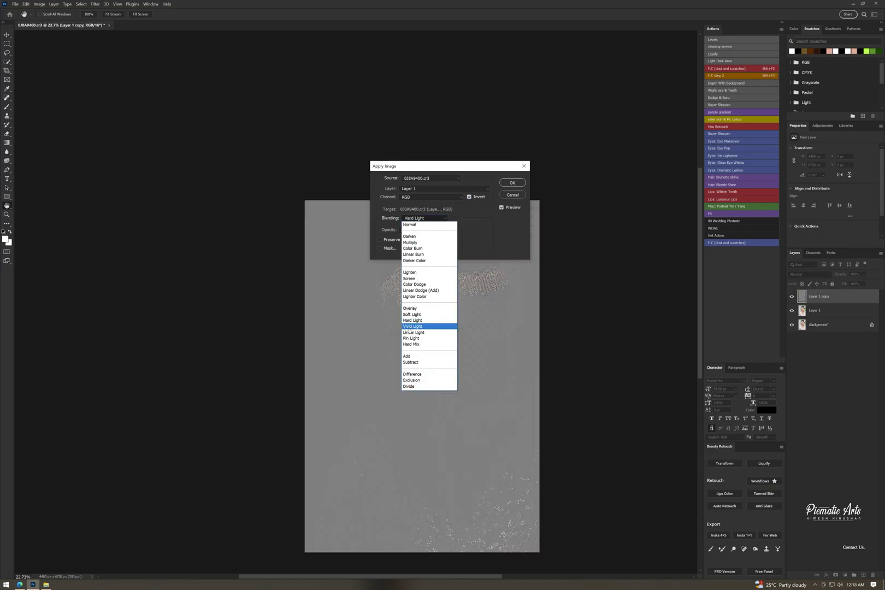
{"action": "left_click", "coordinate": [511, 183]}
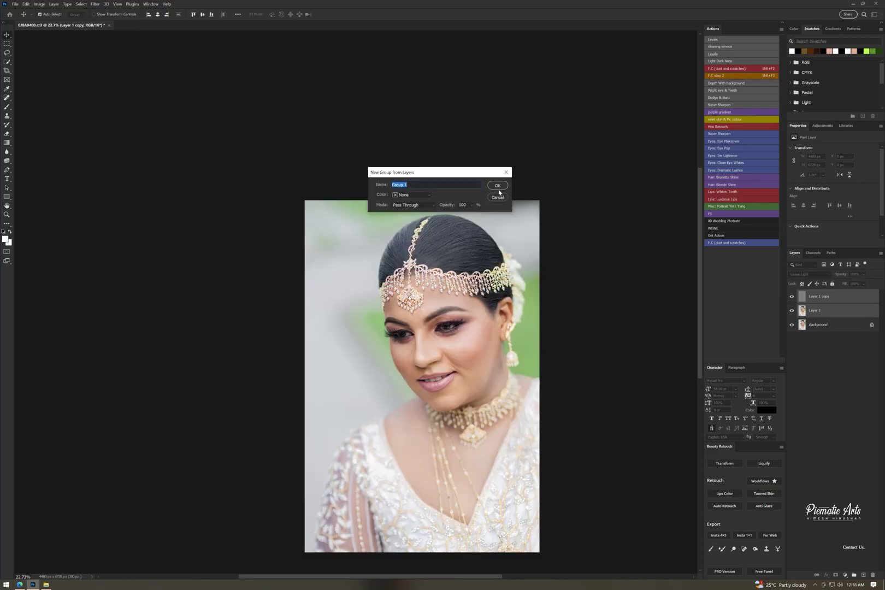
{"action": "scroll", "coordinate": [314, 247], "scroll_direction": "up", "scroll_amount": 3}
{"action": "scroll", "coordinate": [224, 197], "scroll_direction": "up", "scroll_amount": 2}
{"action": "scroll", "coordinate": [340, 267], "scroll_direction": "down", "scroll_amount": 2}
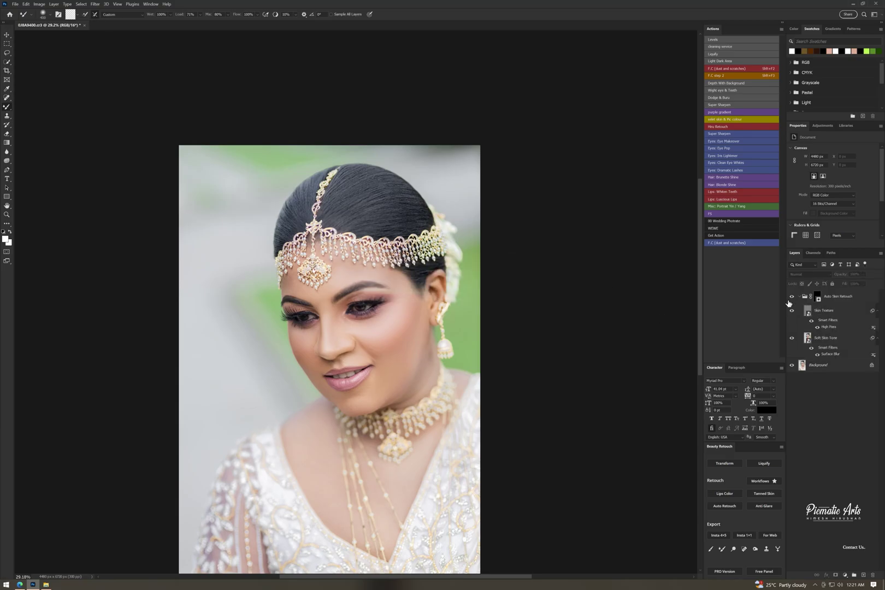
Target the Auto Skin Retouch mask with an enlarged regular brush.
{"action": "left_click", "coordinate": [800, 296]}
{"action": "key", "text": "shift+b"}
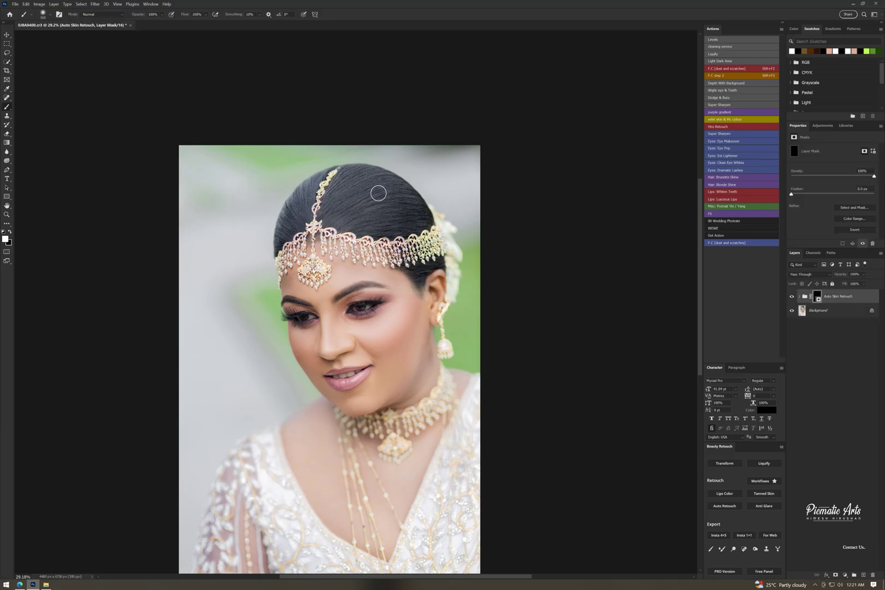
{"action": "scroll", "coordinate": [375, 192], "scroll_direction": "up", "scroll_amount": 3}
{"action": "scroll", "coordinate": [306, 158], "scroll_direction": "up", "scroll_amount": 2}
{"action": "key", "text": "bracketright"}
{"action": "key", "text": "bracketright"}
{"action": "key", "text": "bracketright"}
{"action": "key", "text": "bracketright"}
{"action": "scroll", "coordinate": [247, 252], "scroll_direction": "down", "scroll_amount": 2}
{"action": "key", "text": "bracketright"}
{"action": "scroll", "coordinate": [197, 290], "scroll_direction": "down", "scroll_amount": 5}
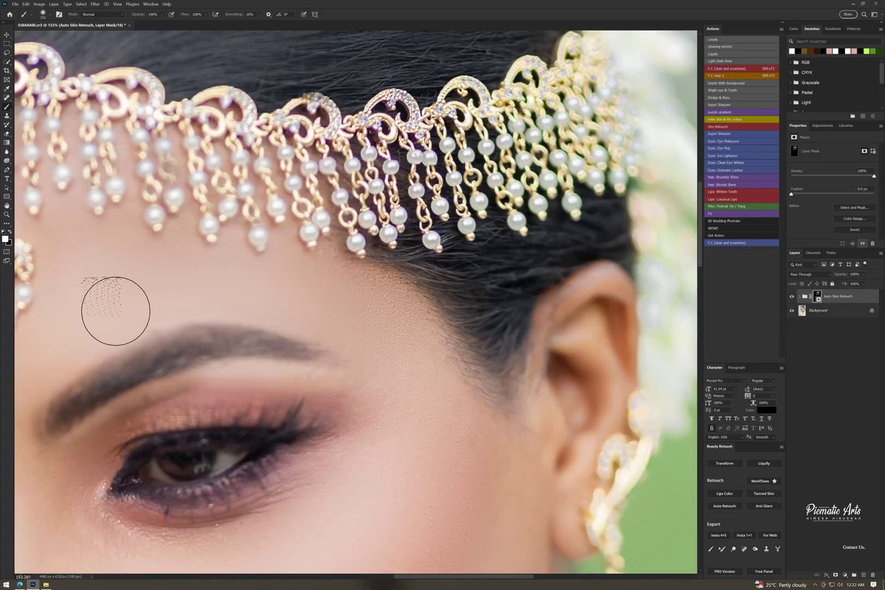
Paint the skin retouch over forehead, cheeks and under-eyes, fine-tuning brush size.
{"action": "scroll", "coordinate": [158, 292], "scroll_direction": "up", "scroll_amount": 1}
{"action": "scroll", "coordinate": [394, 404], "scroll_direction": "down", "scroll_amount": 2}
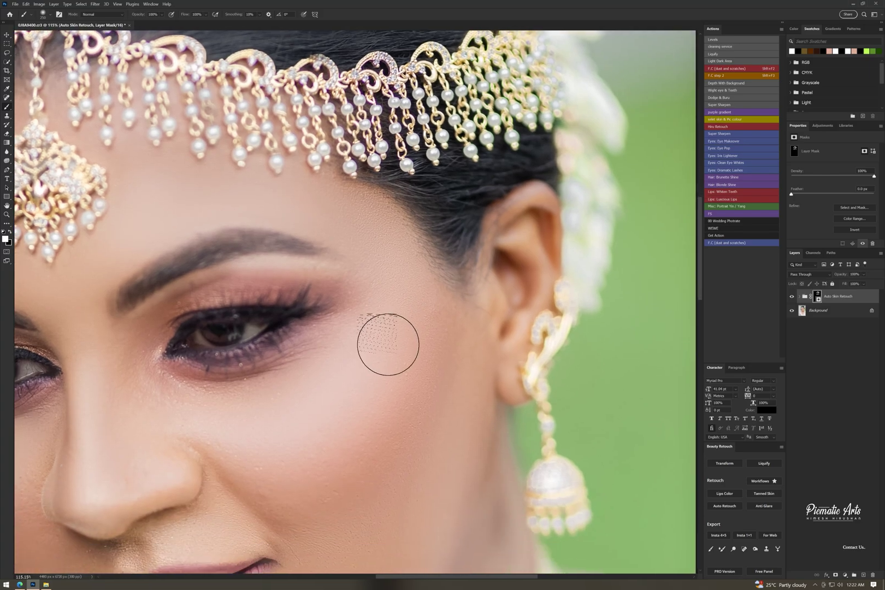
{"action": "scroll", "coordinate": [376, 316], "scroll_direction": "up", "scroll_amount": 1}
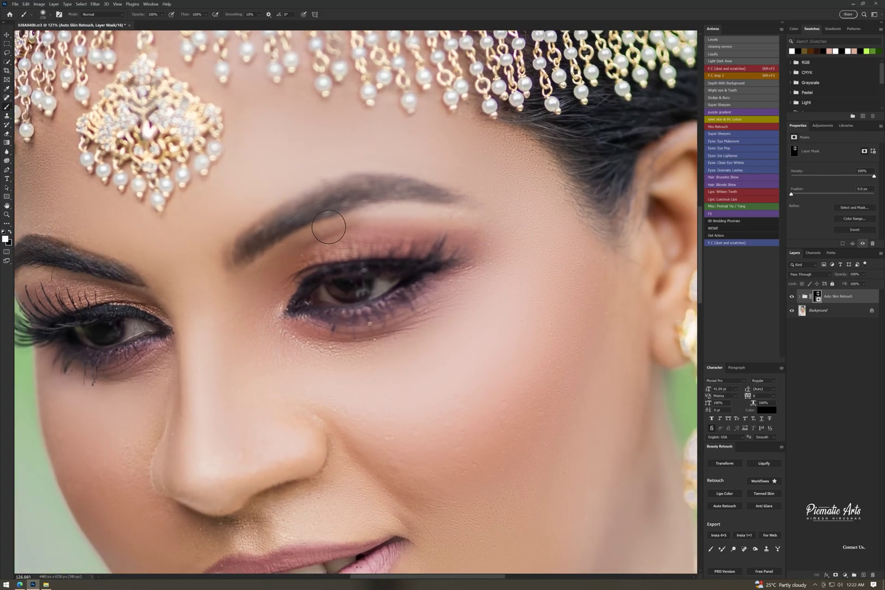
{"action": "scroll", "coordinate": [295, 306], "scroll_direction": "down", "scroll_amount": 4}
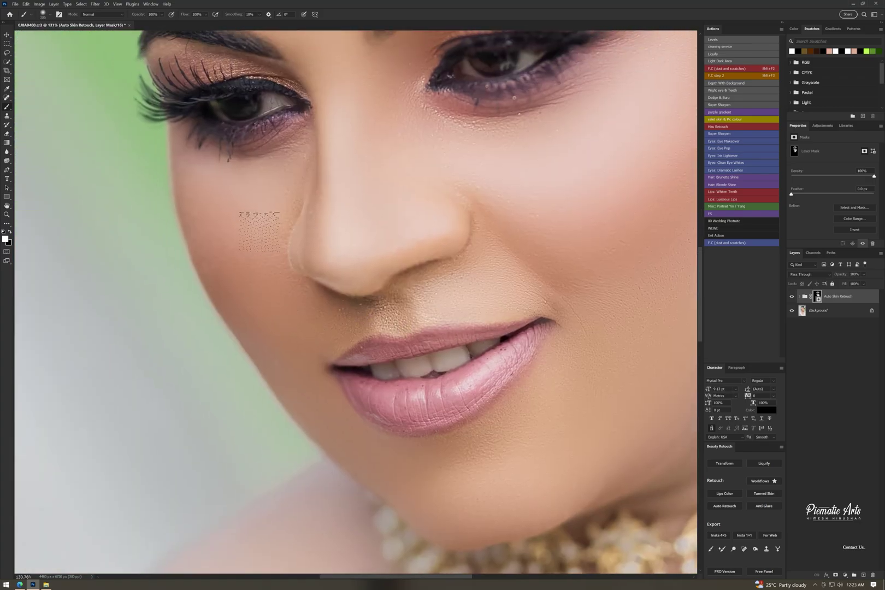
{"action": "key", "text": "bracketleft"}
{"action": "key", "text": "bracketright"}
{"action": "scroll", "coordinate": [319, 282], "scroll_direction": "down", "scroll_amount": 5}
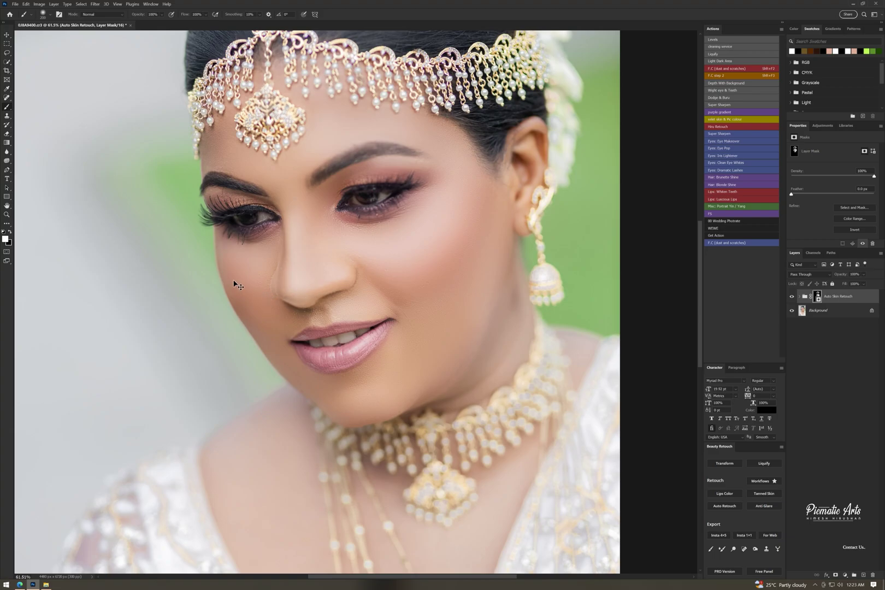
{"action": "scroll", "coordinate": [234, 279], "scroll_direction": "up", "scroll_amount": 3}
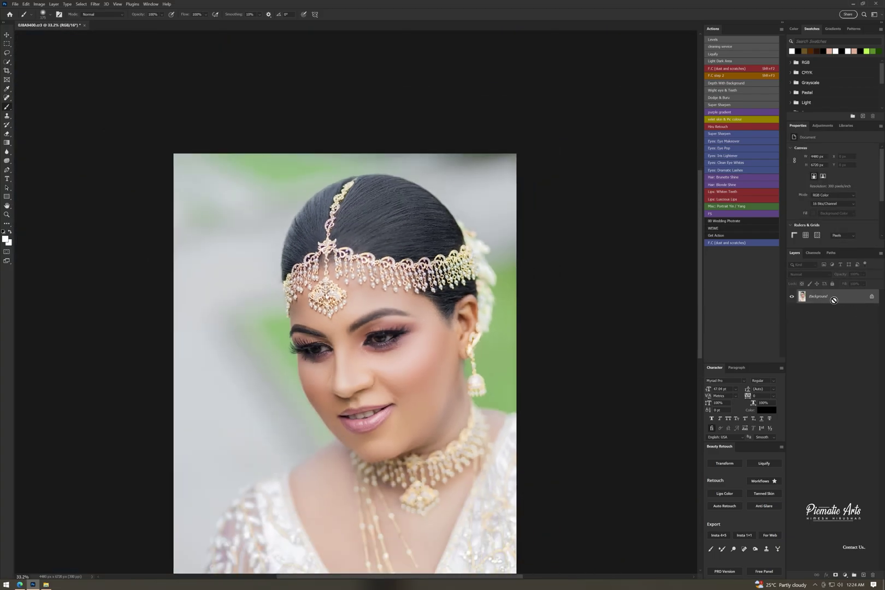
Merge the hairline healing layer down into Background.
{"action": "scroll", "coordinate": [365, 213], "scroll_direction": "up", "scroll_amount": 3}
{"action": "scroll", "coordinate": [365, 213], "scroll_direction": "up", "scroll_amount": 3}
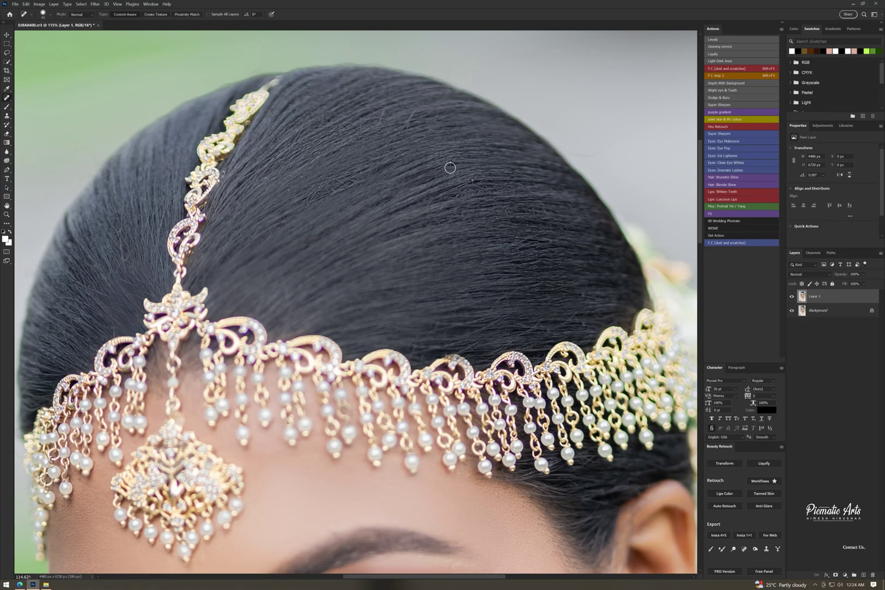
{"action": "key", "text": "shift+F3"}
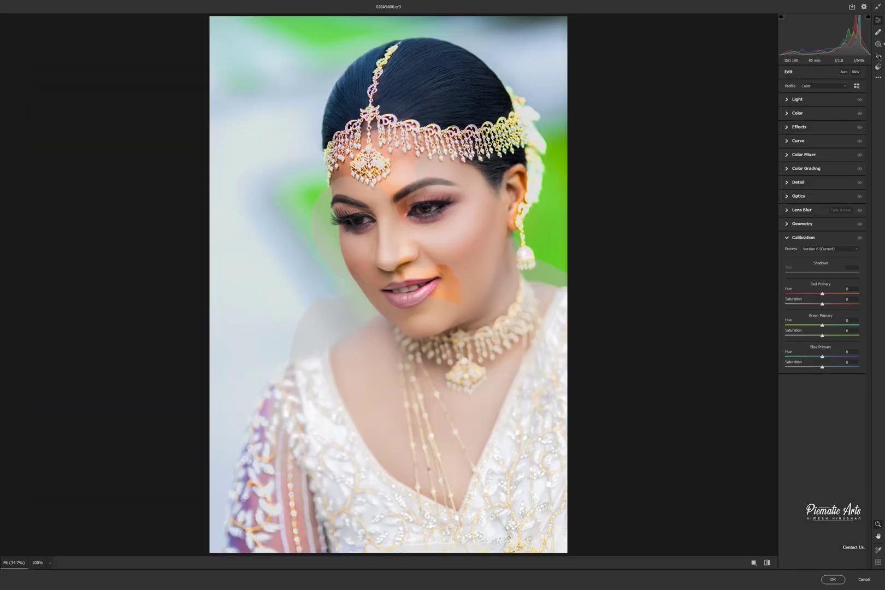
Replace Mask 1 with a Subject mask and lower its exposure, blacks and shadows.
{"action": "left_click", "coordinate": [878, 43]}
{"action": "left_click", "coordinate": [847, 95]}
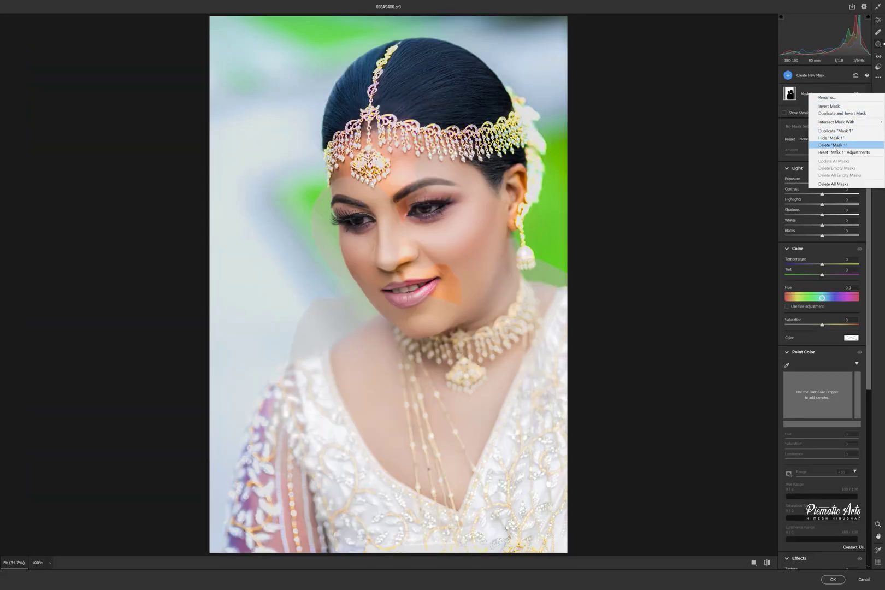
{"action": "left_click", "coordinate": [814, 145]}
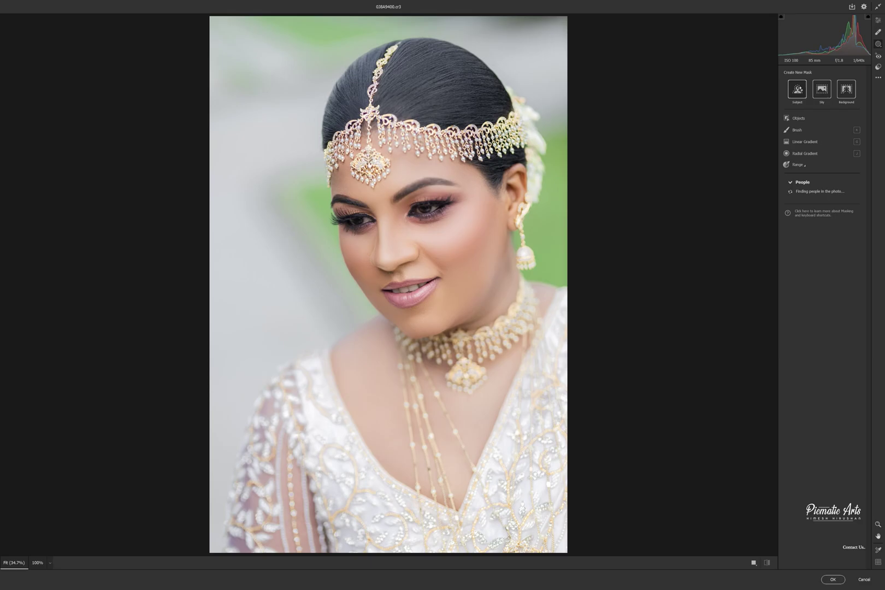
{"action": "left_click", "coordinate": [797, 90]}
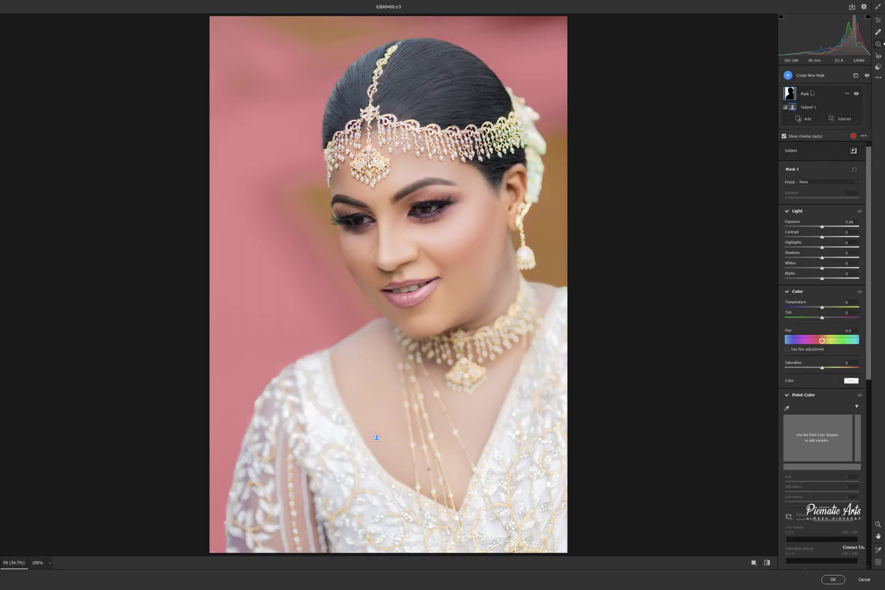
{"action": "left_click", "coordinate": [821, 182]}
{"action": "left_click_drag", "start_coordinate": [822, 226], "coordinate": [819, 226]}
{"action": "mouse_move", "coordinate": [814, 278]}
{"action": "left_mouse_down"}
{"action": "mouse_move", "coordinate": [821, 280]}
{"action": "mouse_move", "coordinate": [811, 247]}
{"action": "mouse_move", "coordinate": [813, 268]}
{"action": "left_mouse_up"}
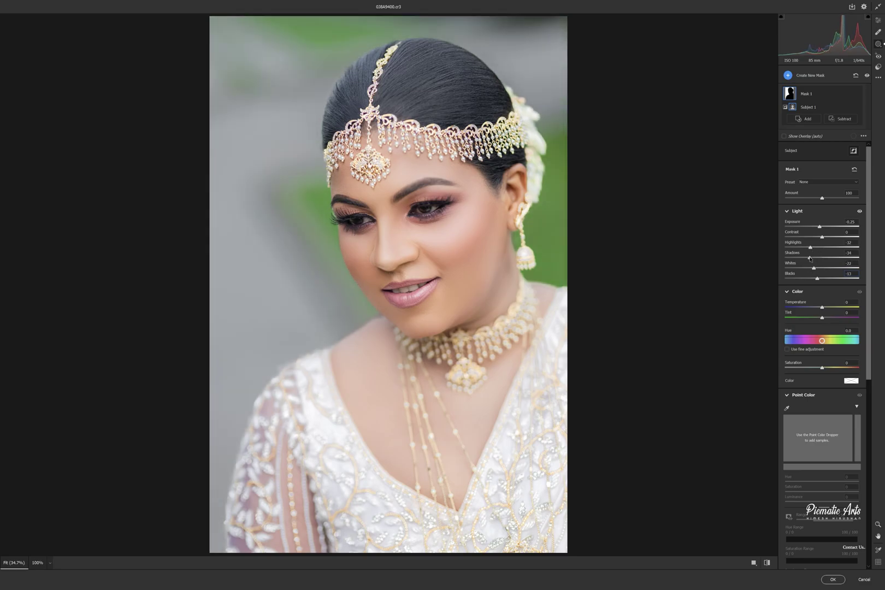
{"action": "left_click_drag", "start_coordinate": [829, 240], "coordinate": [822, 240]}
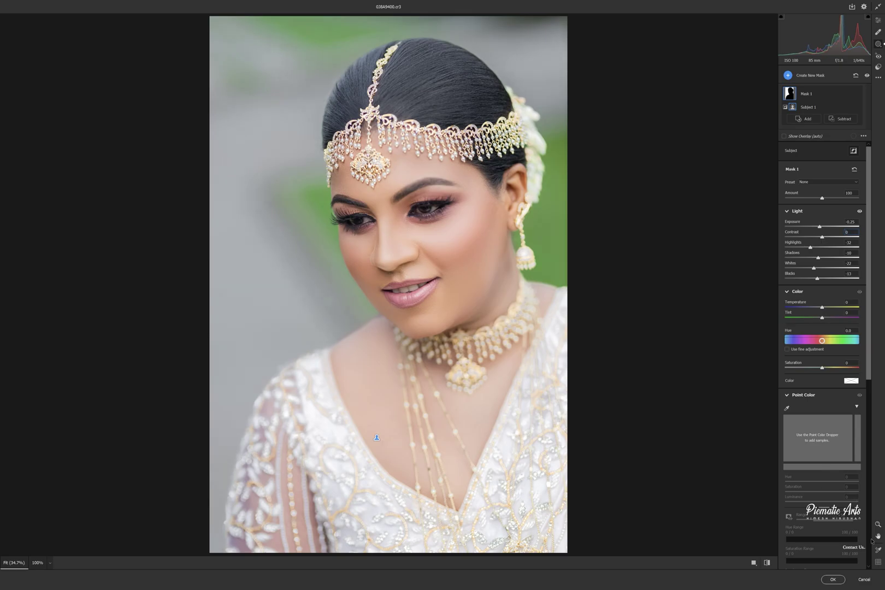
Add a linear gradient across the lower left warmed to Temperature +22, then return to Photoshop.
{"action": "left_click", "coordinate": [788, 75]}
{"action": "left_click", "coordinate": [808, 129]}
{"action": "left_click_drag", "start_coordinate": [247, 541], "coordinate": [363, 302]}
{"action": "left_click_drag", "start_coordinate": [821, 323], "coordinate": [829, 324]}
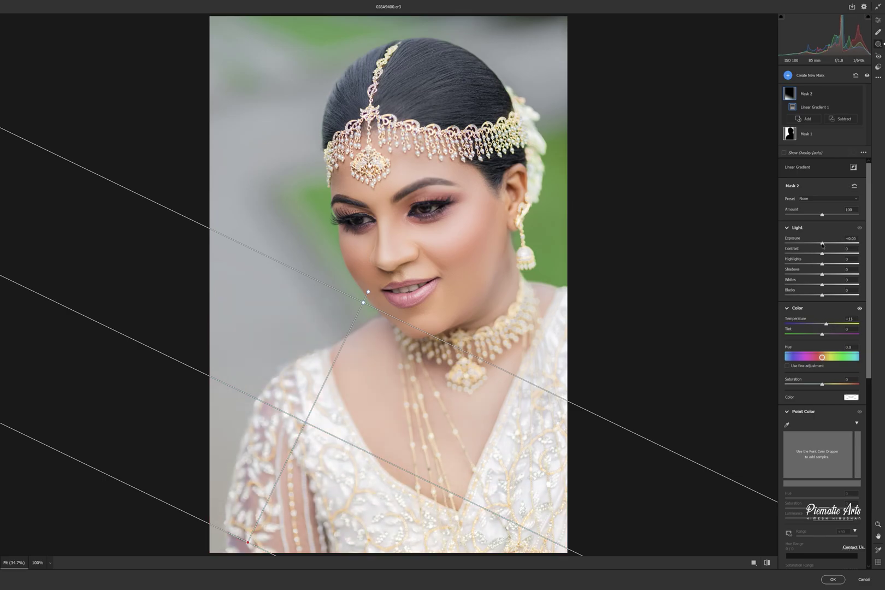
{"action": "left_click_drag", "start_coordinate": [364, 302], "coordinate": [404, 301]}
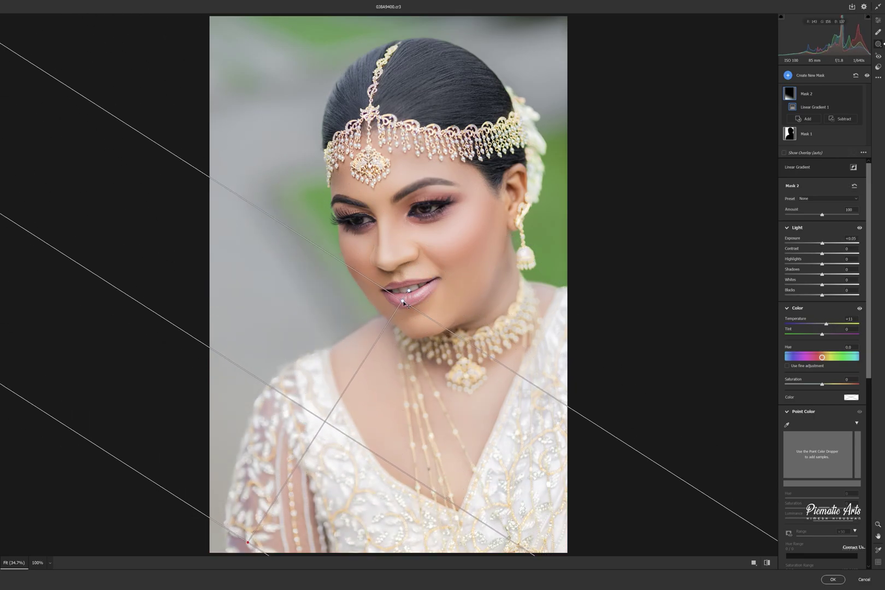
{"action": "key", "text": "e"}
{"action": "left_click", "coordinate": [832, 579]}
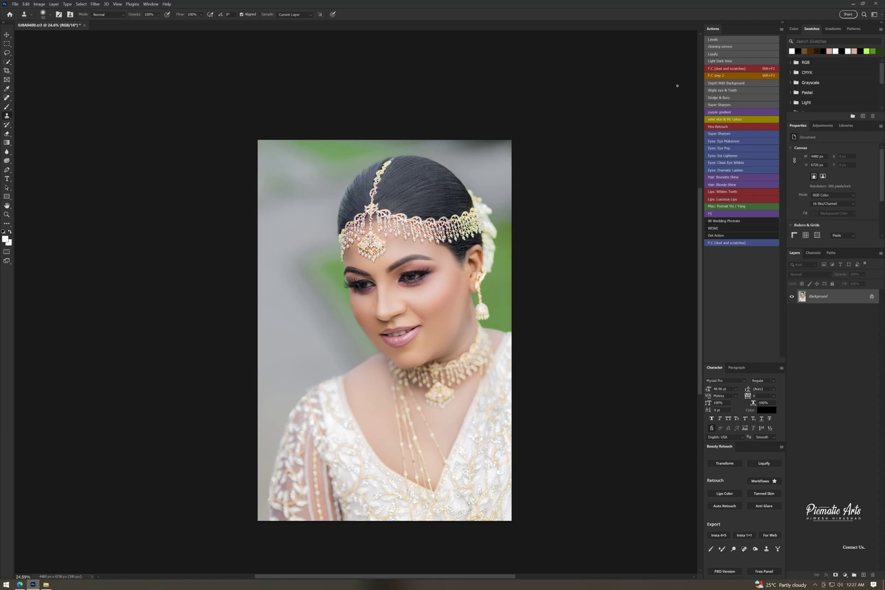
Run the eye and teeth action, mask in the teeth and set Levels midtone to 1.17.
{"action": "left_click", "coordinate": [726, 91]}
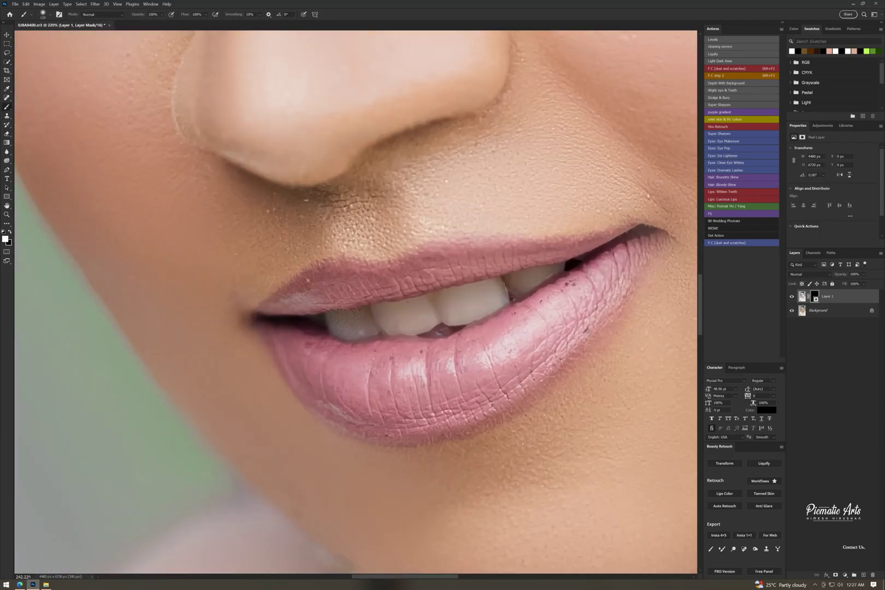
{"action": "scroll", "coordinate": [344, 323], "scroll_direction": "up", "scroll_amount": 5}
{"action": "mouse_move", "coordinate": [352, 316]}
{"action": "left_mouse_down"}
{"action": "mouse_move", "coordinate": [310, 311]}
{"action": "mouse_move", "coordinate": [359, 302]}
{"action": "mouse_move", "coordinate": [385, 327]}
{"action": "mouse_move", "coordinate": [341, 340]}
{"action": "mouse_move", "coordinate": [373, 313]}
{"action": "left_mouse_up"}
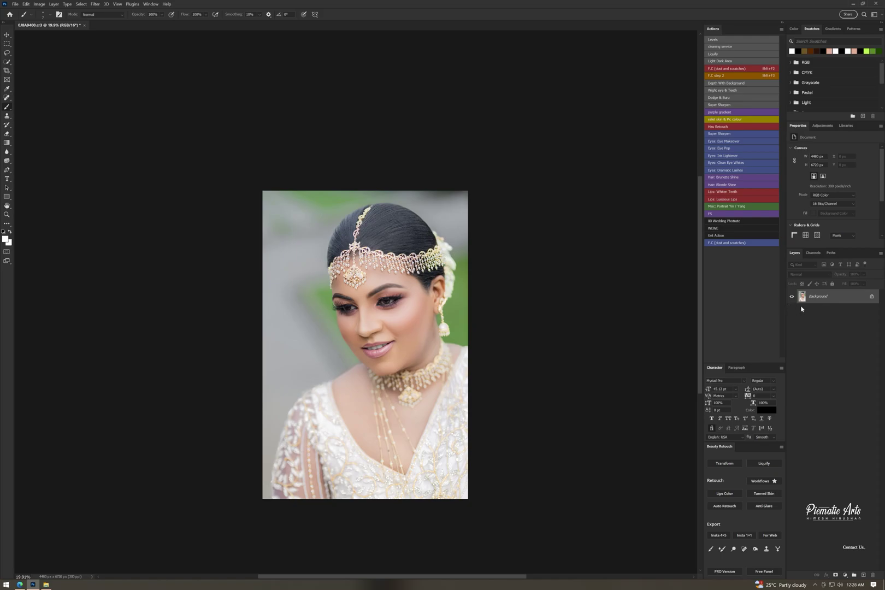
{"action": "key", "text": "F2"}
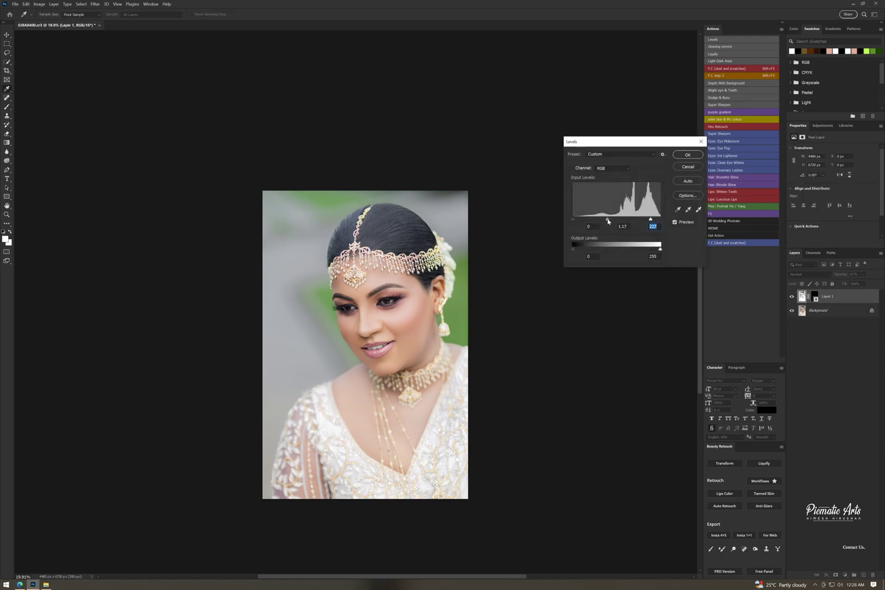
{"action": "key", "text": "Return"}
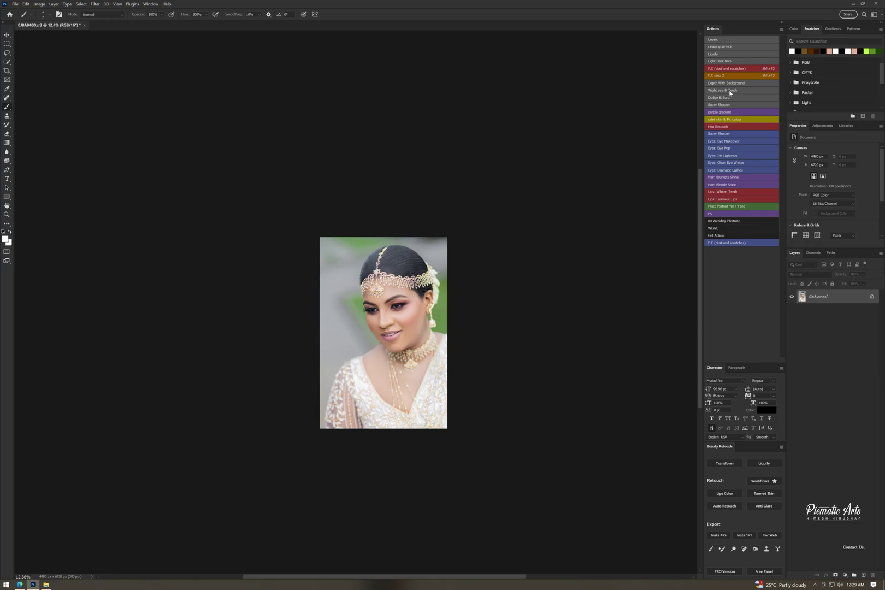
Start the dodge and burn action and darken the hair around the headpiece.
{"action": "left_click", "coordinate": [732, 98]}
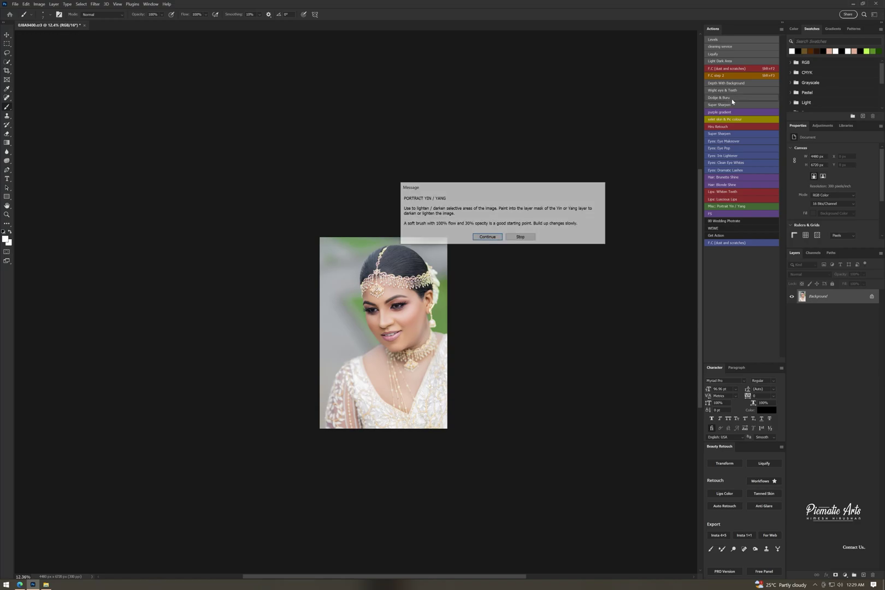
{"action": "left_click", "coordinate": [499, 233]}
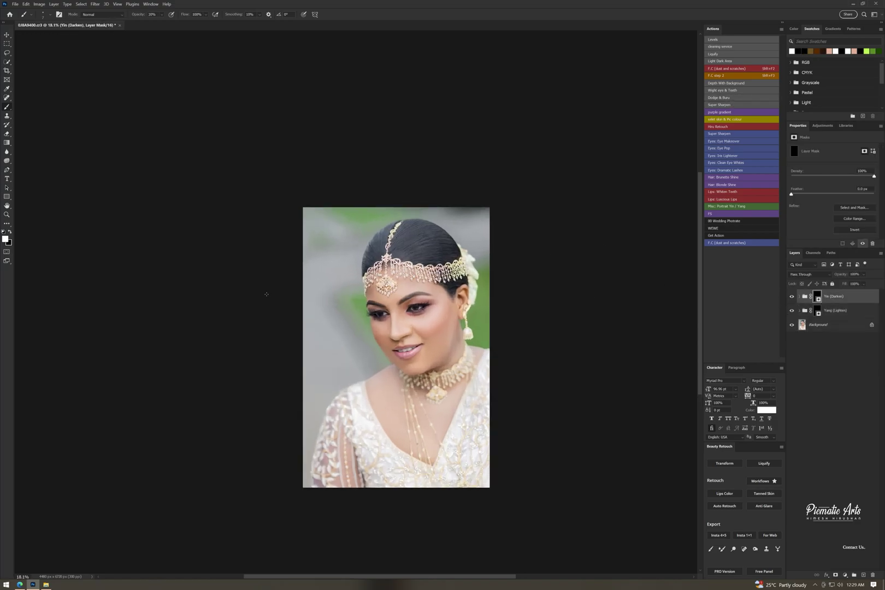
{"action": "scroll", "coordinate": [376, 248], "scroll_direction": "up", "scroll_amount": 2}
{"action": "scroll", "coordinate": [377, 248], "scroll_direction": "up", "scroll_amount": 4}
{"action": "mouse_move", "coordinate": [335, 324]}
{"action": "left_mouse_down"}
{"action": "mouse_move", "coordinate": [494, 269]}
{"action": "mouse_move", "coordinate": [622, 253]}
{"action": "mouse_move", "coordinate": [632, 280]}
{"action": "left_mouse_up"}
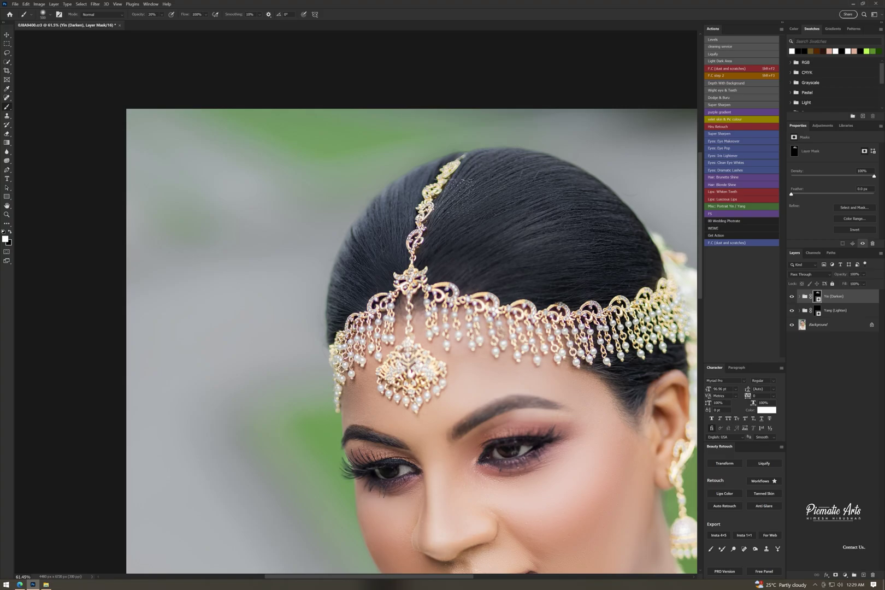
{"action": "left_click_drag", "start_coordinate": [655, 307], "coordinate": [522, 250]}
{"action": "scroll", "coordinate": [437, 273], "scroll_direction": "down", "scroll_amount": 2}
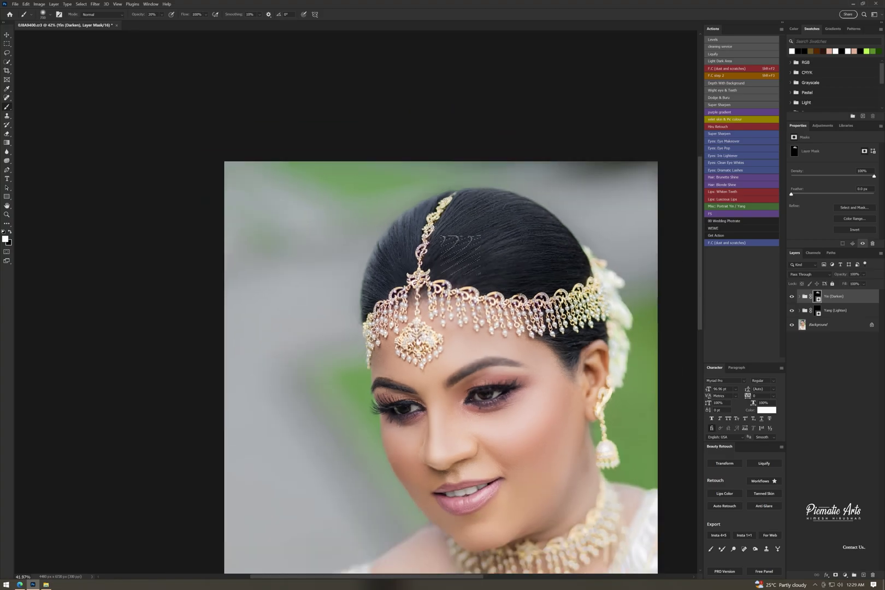
{"action": "scroll", "coordinate": [549, 235], "scroll_direction": "down", "scroll_amount": 1}
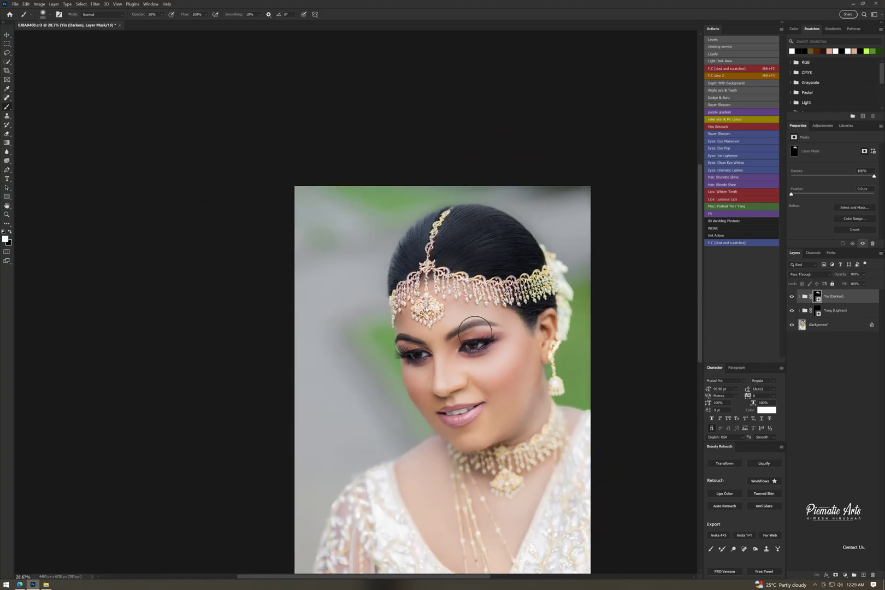
{"action": "scroll", "coordinate": [468, 291], "scroll_direction": "up", "scroll_amount": 3}
{"action": "scroll", "coordinate": [468, 291], "scroll_direction": "up", "scroll_amount": 1}
{"action": "key", "text": "bracketleft"}
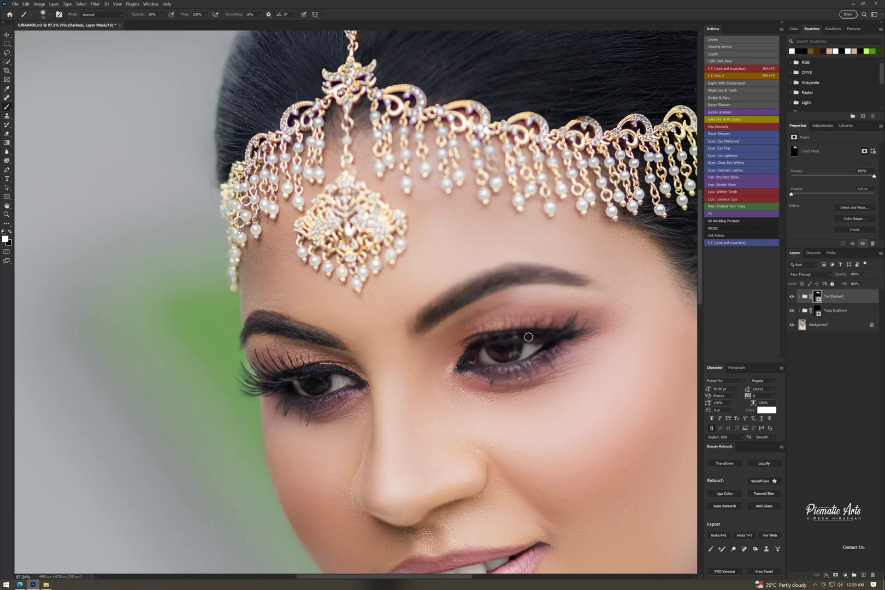
Darken the green background on the right and the grey background left of the face.
{"action": "scroll", "coordinate": [416, 362], "scroll_direction": "down", "scroll_amount": 3}
{"action": "scroll", "coordinate": [416, 362], "scroll_direction": "down", "scroll_amount": 2}
{"action": "scroll", "coordinate": [553, 306], "scroll_direction": "down", "scroll_amount": 2}
{"action": "scroll", "coordinate": [521, 374], "scroll_direction": "up", "scroll_amount": 1}
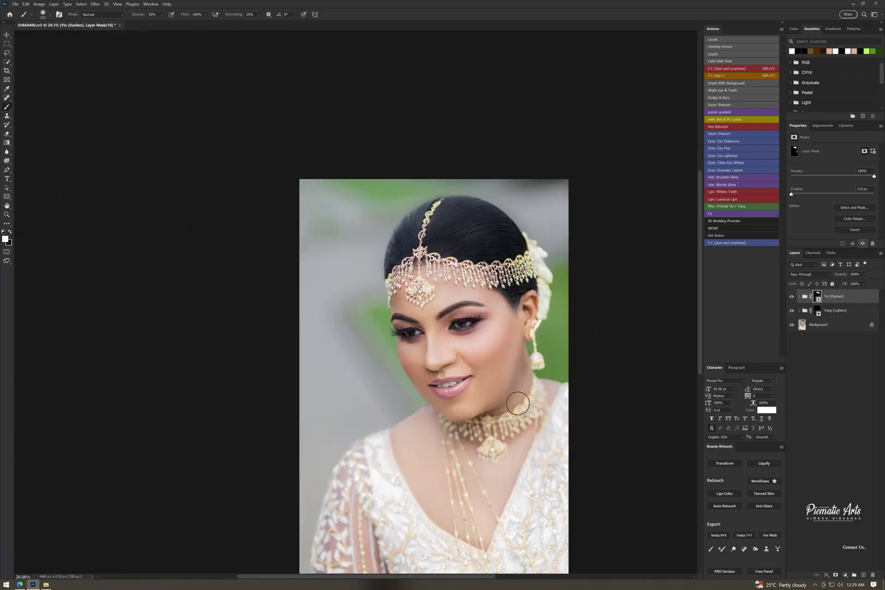
{"action": "left_click_drag", "start_coordinate": [538, 360], "coordinate": [557, 284]}
{"action": "key", "text": "bracketright"}
{"action": "key", "text": "bracketright"}
{"action": "key", "text": "bracketright"}
{"action": "left_click_drag", "start_coordinate": [281, 404], "coordinate": [410, 311]}
Darken and shape the lip tones with a smaller brush.
{"action": "scroll", "coordinate": [410, 312], "scroll_direction": "up", "scroll_amount": 2}
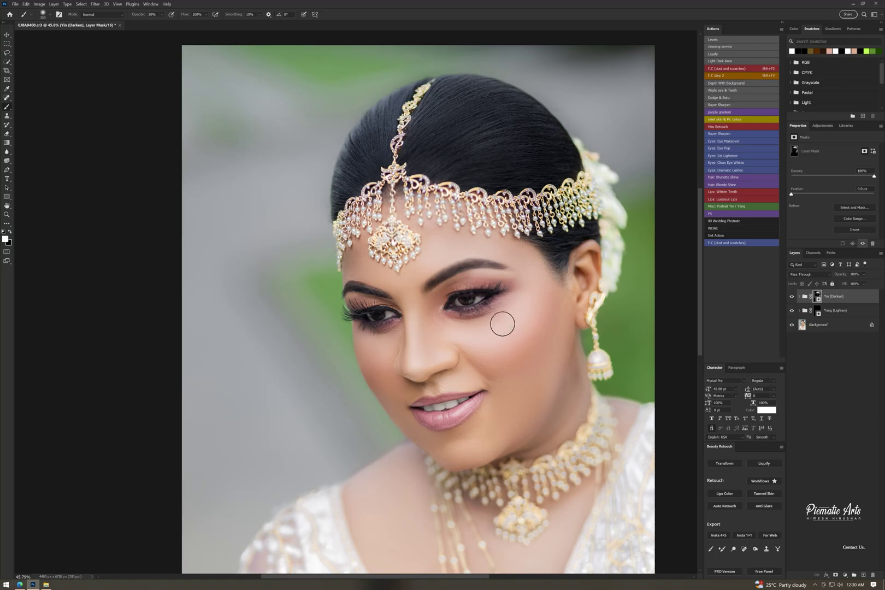
{"action": "scroll", "coordinate": [547, 338], "scroll_direction": "down", "scroll_amount": 3}
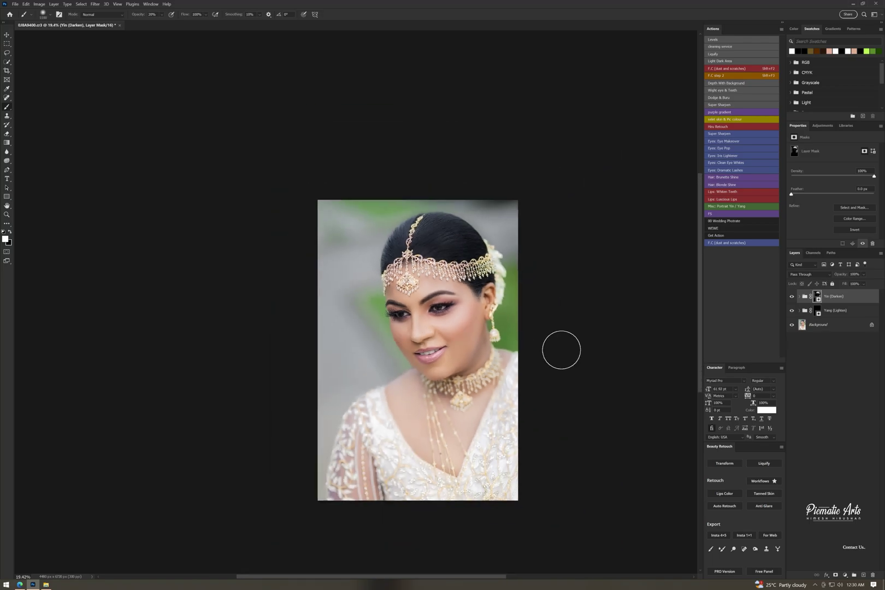
{"action": "scroll", "coordinate": [546, 339], "scroll_direction": "up", "scroll_amount": 1}
{"action": "key", "text": "bracketright"}
{"action": "key", "text": "bracketright"}
{"action": "key", "text": "bracketright"}
{"action": "key", "text": "bracketright"}
{"action": "key", "text": "bracketright"}
{"action": "key", "text": "bracketright"}
{"action": "scroll", "coordinate": [316, 453], "scroll_direction": "down", "scroll_amount": 1}
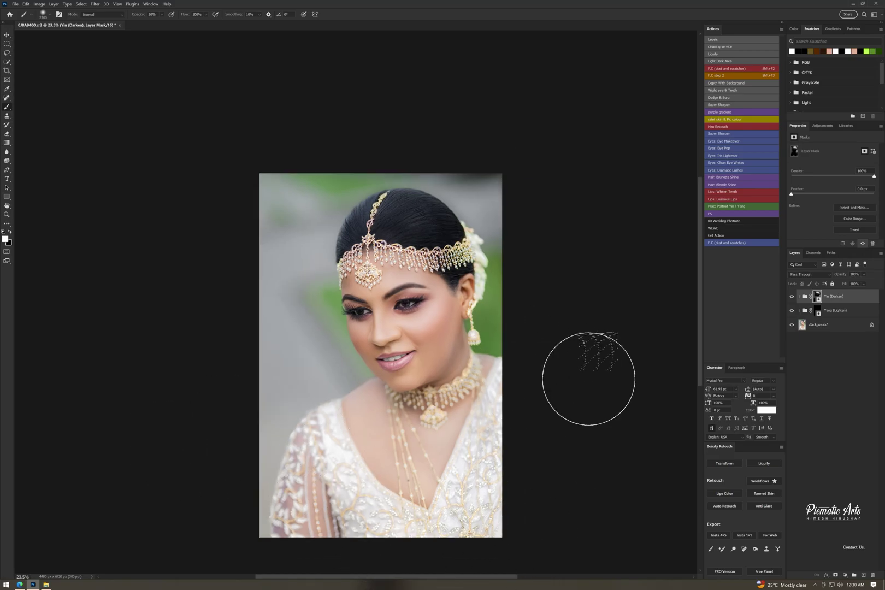
{"action": "scroll", "coordinate": [359, 400], "scroll_direction": "up", "scroll_amount": 8}
{"action": "key", "text": "bracketleft"}
{"action": "key", "text": "bracketleft"}
{"action": "key", "text": "bracketleft"}
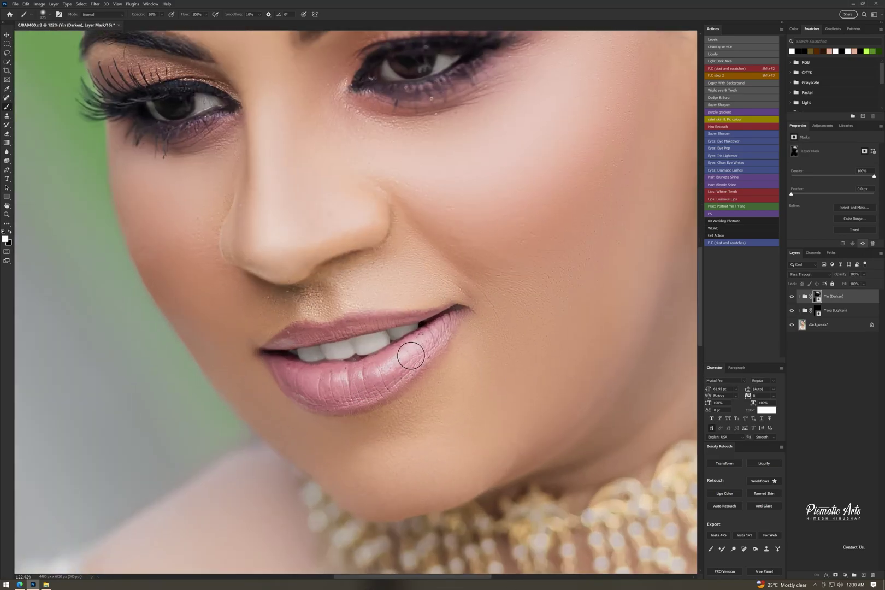
{"action": "left_click_drag", "start_coordinate": [397, 377], "coordinate": [438, 325]}
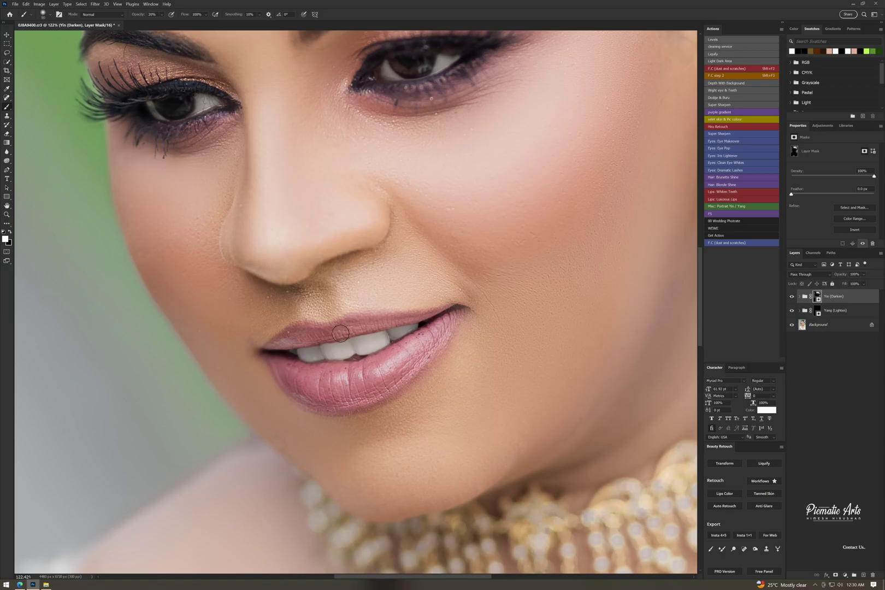
Switch between the Yang (Lighten) and Yin (Darken) layers and set brush opacity to 100%.
{"action": "scroll", "coordinate": [412, 361], "scroll_direction": "down", "scroll_amount": 4}
{"action": "scroll", "coordinate": [394, 407], "scroll_direction": "down", "scroll_amount": 2}
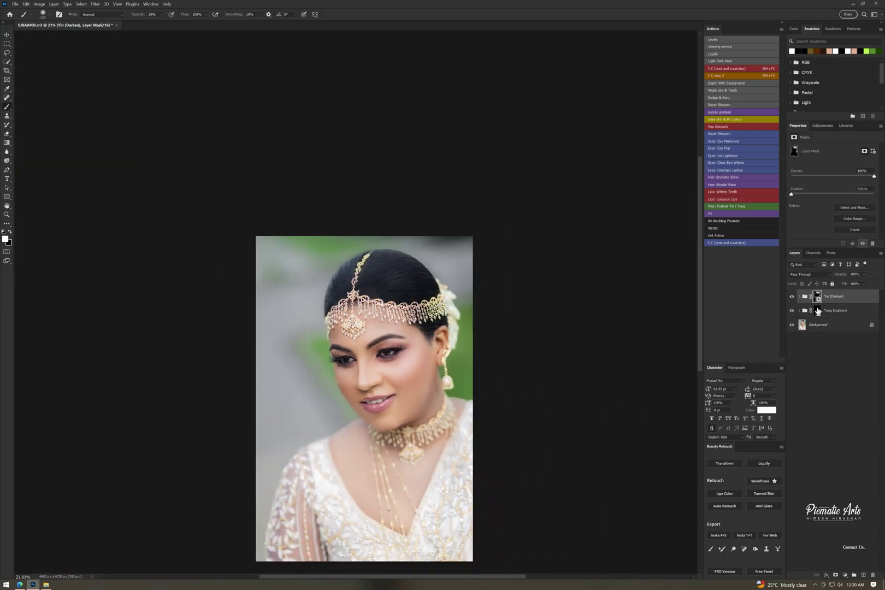
{"action": "scroll", "coordinate": [551, 318], "scroll_direction": "down", "scroll_amount": 2}
{"action": "scroll", "coordinate": [365, 353], "scroll_direction": "up", "scroll_amount": 4}
{"action": "scroll", "coordinate": [365, 353], "scroll_direction": "up", "scroll_amount": 3}
{"action": "key", "text": "alt+bracketleft"}
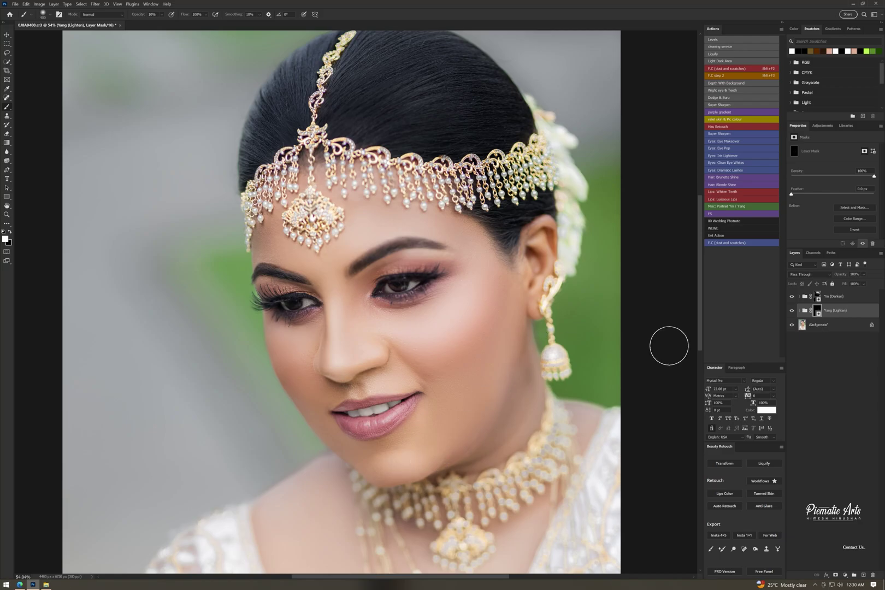
{"action": "key", "text": "alt+bracketright"}
{"action": "key", "text": "0"}
Stamp all visible layers into Layer 1 and paint a Quick Mask over face, neck and chest.
{"action": "scroll", "coordinate": [573, 365], "scroll_direction": "down", "scroll_amount": 3}
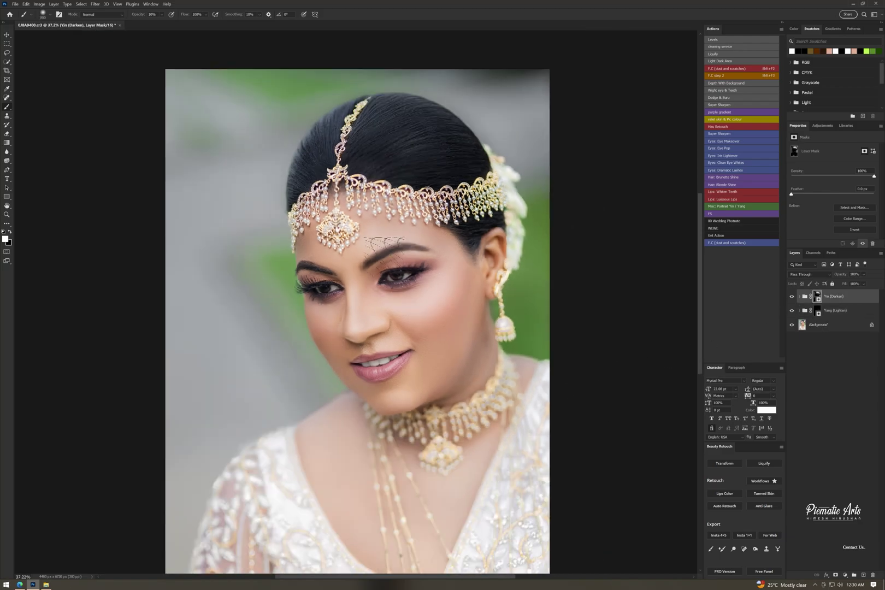
{"action": "left_click", "coordinate": [830, 309]}
{"action": "key", "text": "shift+F2"}
{"action": "mouse_move", "coordinate": [349, 246]}
{"action": "left_mouse_down"}
{"action": "mouse_move", "coordinate": [438, 382]}
{"action": "mouse_move", "coordinate": [414, 473]}
{"action": "mouse_move", "coordinate": [376, 335]}
{"action": "mouse_move", "coordinate": [468, 401]}
{"action": "left_mouse_up"}
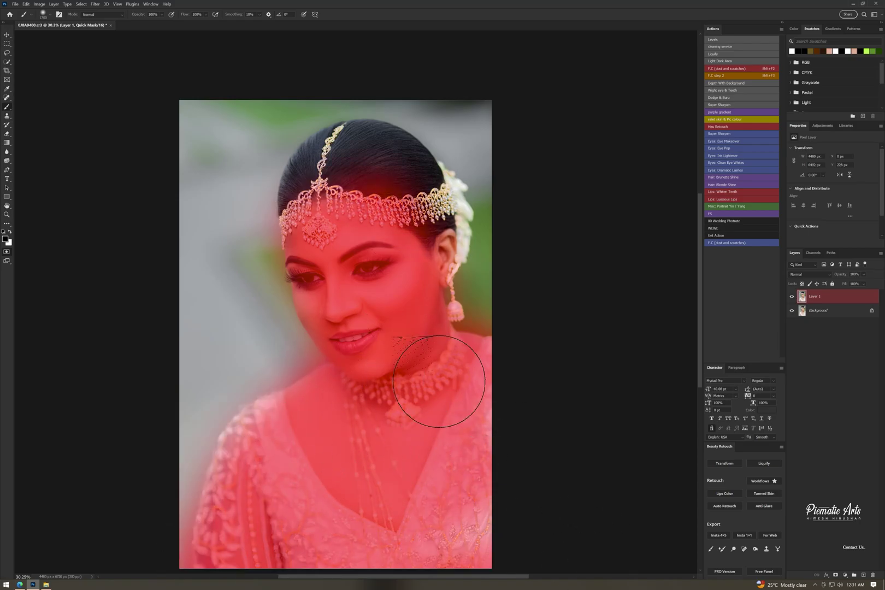
Shift the masked skin midtones slightly toward magenta with Color Balance.
{"action": "key", "text": "q"}
{"action": "key", "text": "ctrl+b"}
{"action": "left_click", "coordinate": [695, 287]}
{"action": "left_click_drag", "start_coordinate": [675, 259], "coordinate": [675, 259]}
{"action": "left_click", "coordinate": [657, 287]}
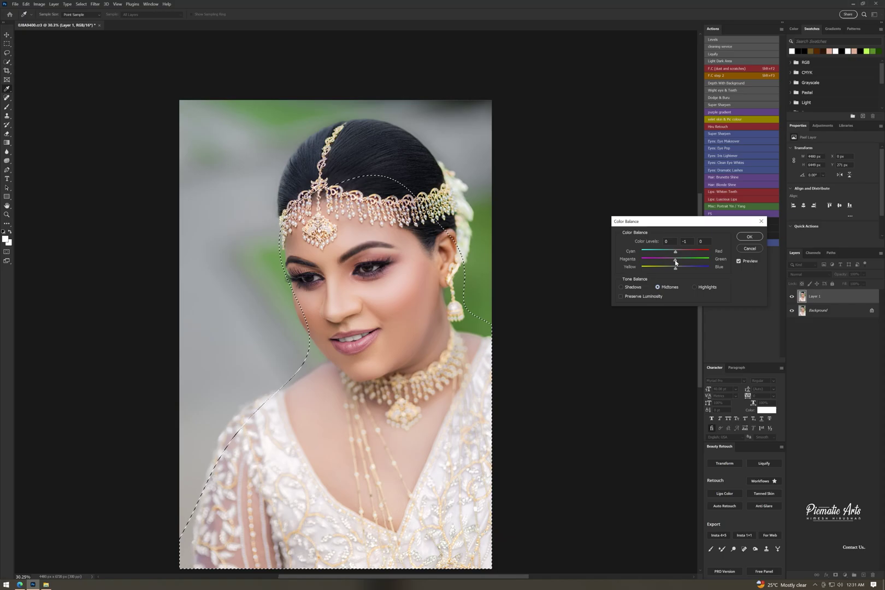
{"action": "left_click", "coordinate": [749, 236]}
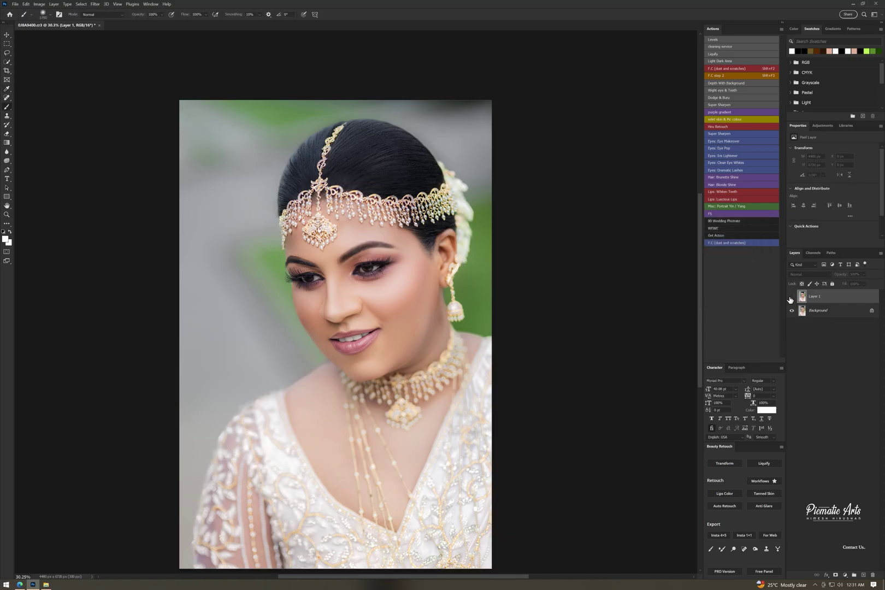
Paint a Quick Mask over the lower-left dress, shoulders and neck.
{"action": "mouse_move", "coordinate": [286, 398]}
{"action": "left_mouse_down"}
{"action": "mouse_move", "coordinate": [278, 455]}
{"action": "mouse_move", "coordinate": [306, 328]}
{"action": "left_mouse_up"}
{"action": "left_click_drag", "start_coordinate": [339, 290], "coordinate": [394, 317]}
{"action": "left_click_drag", "start_coordinate": [436, 256], "coordinate": [469, 327]}
{"action": "left_click_drag", "start_coordinate": [279, 322], "coordinate": [262, 420]}
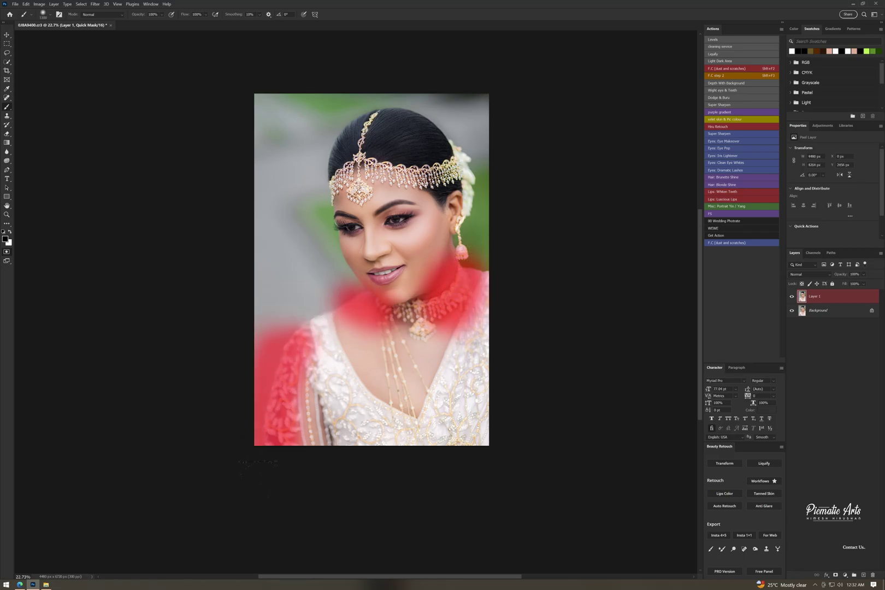
Shift the shoulders and neck toward blue (Yellow–Blue +9), deselect and flatten.
{"action": "key", "text": "q"}
{"action": "key", "text": "ctrl+b"}
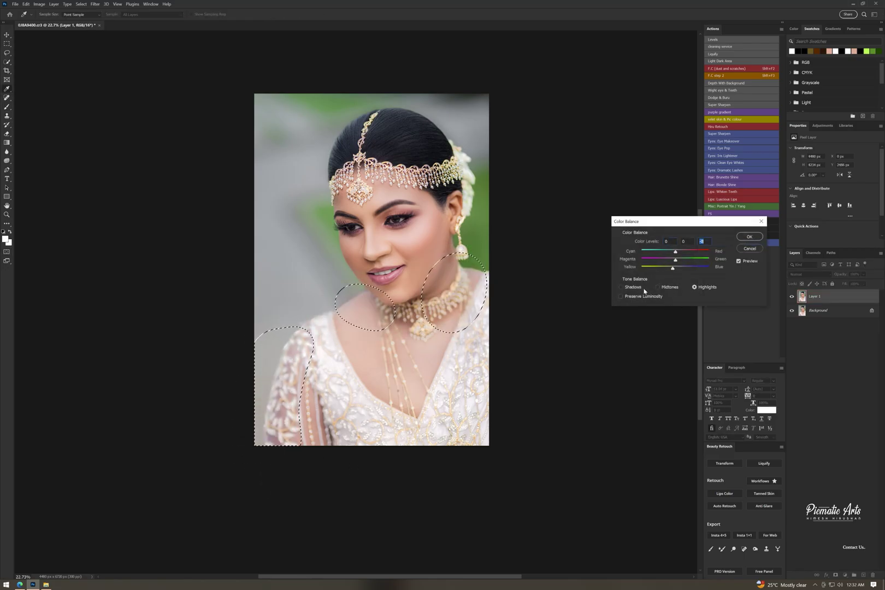
{"action": "left_click_drag", "start_coordinate": [667, 270], "coordinate": [677, 272]}
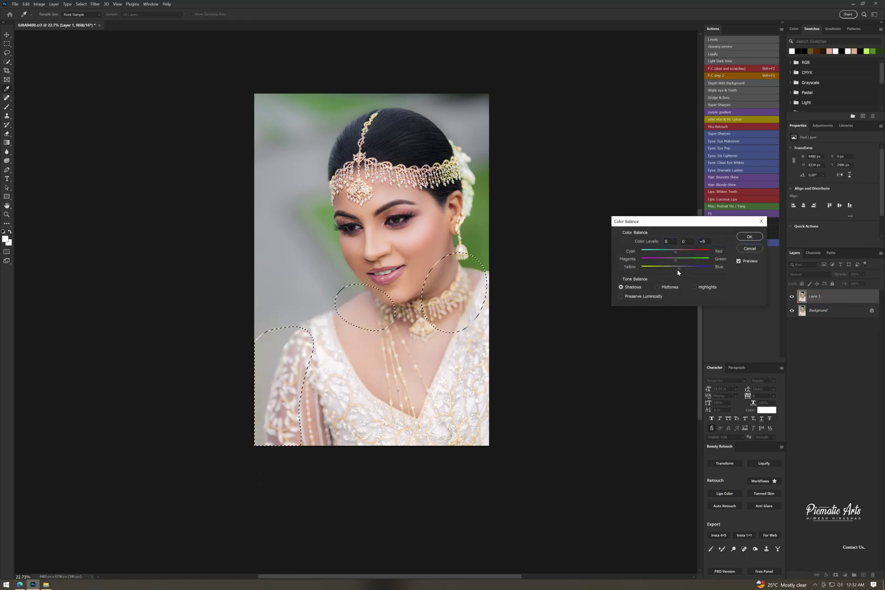
{"action": "left_click", "coordinate": [749, 236]}
{"action": "key", "text": "ctrl+d"}
{"action": "key", "text": "ctrl+shift+e"}
{"action": "scroll", "coordinate": [427, 267], "scroll_direction": "up", "scroll_amount": 5}
Duplicate the image onto Layer 1 and switch to the Spot Healing Brush.
{"action": "key", "text": "c"}
{"action": "key", "text": "j"}
{"action": "key", "text": "ctrl+j"}
{"action": "scroll", "coordinate": [490, 241], "scroll_direction": "up", "scroll_amount": 3}
{"action": "scroll", "coordinate": [417, 263], "scroll_direction": "up", "scroll_amount": 3}
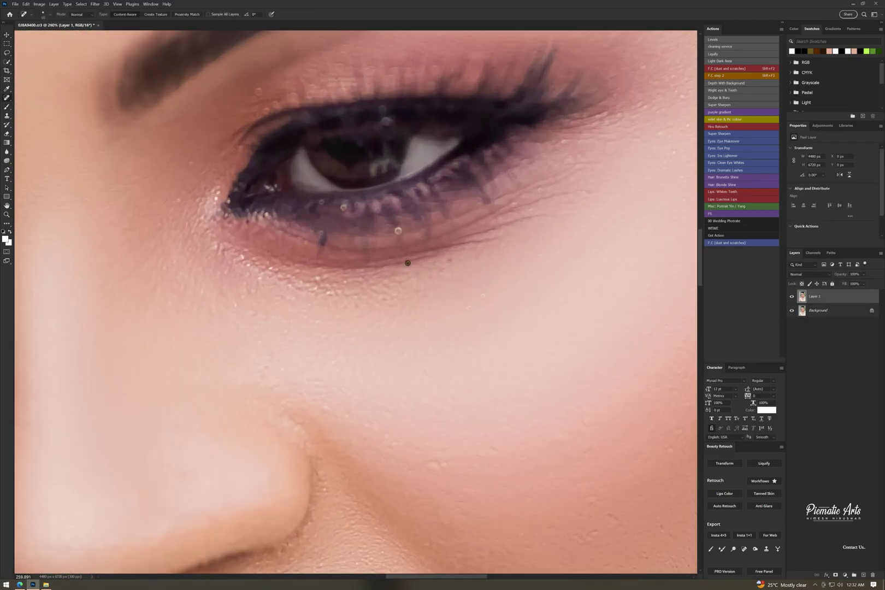
Heal the small blemishes around the eyes, then bring up Levels.
{"action": "key", "text": "bracketright"}
{"action": "key", "text": "bracketleft"}
{"action": "scroll", "coordinate": [467, 281], "scroll_direction": "down", "scroll_amount": 5}
{"action": "scroll", "coordinate": [248, 326], "scroll_direction": "up", "scroll_amount": 5}
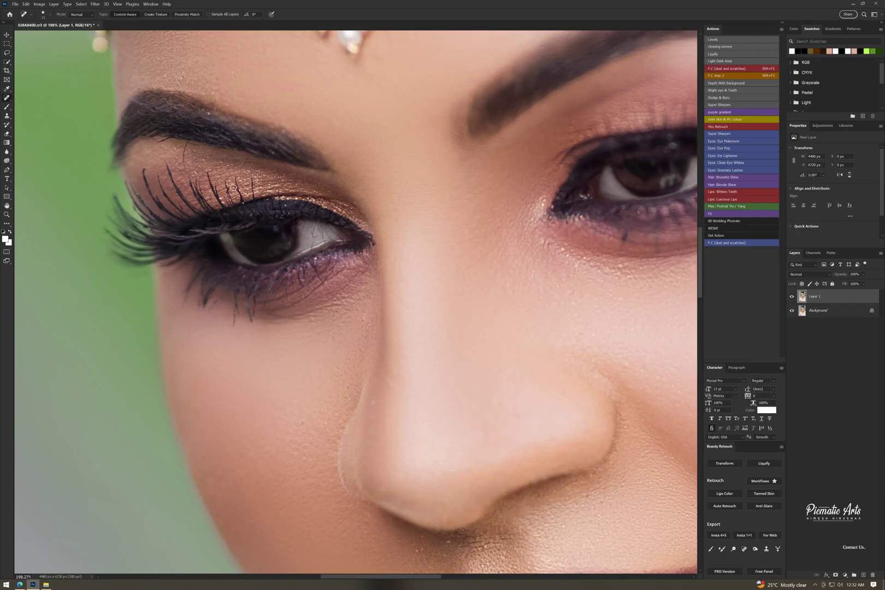
{"action": "scroll", "coordinate": [419, 290], "scroll_direction": "down", "scroll_amount": 2}
{"action": "scroll", "coordinate": [419, 289], "scroll_direction": "down", "scroll_amount": 2}
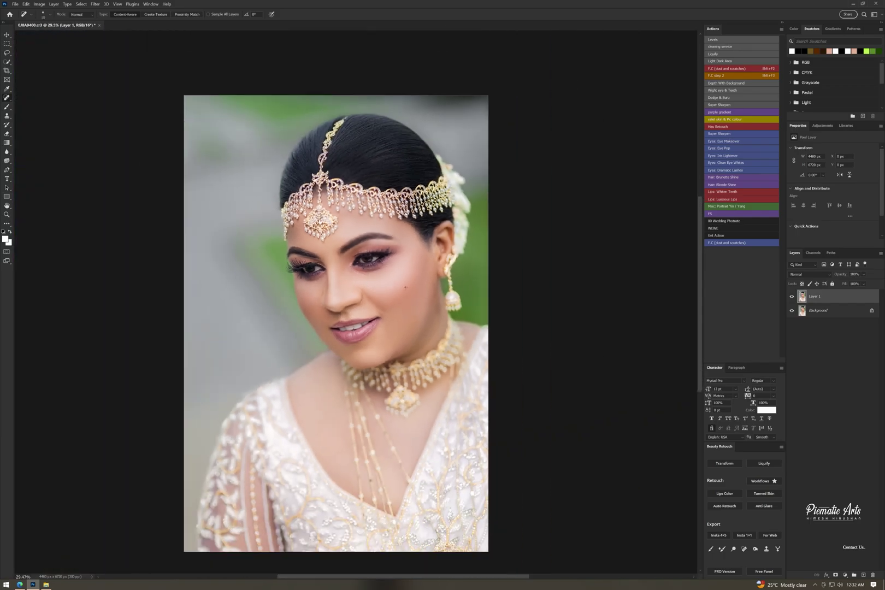
{"action": "scroll", "coordinate": [419, 290], "scroll_direction": "down", "scroll_amount": 1}
{"action": "key", "text": "ctrl+l"}
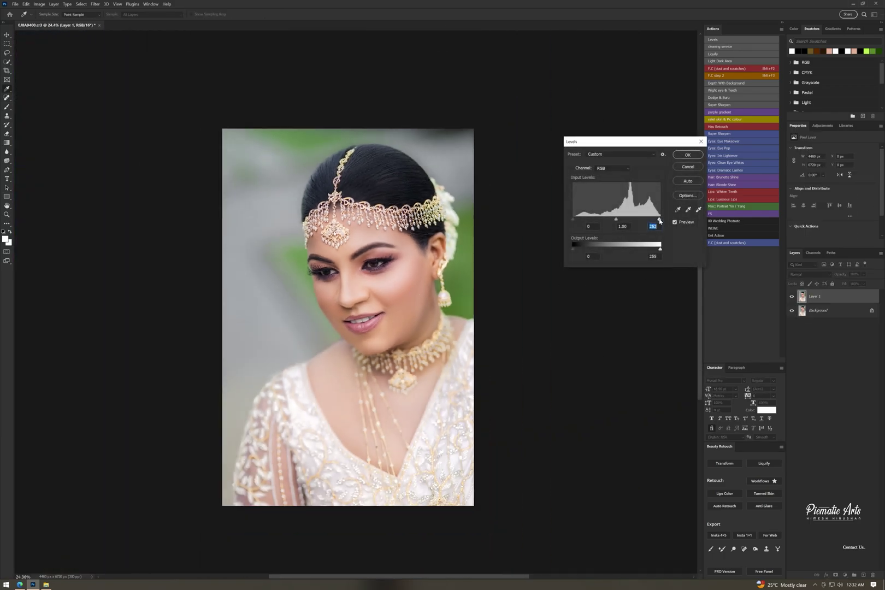
Apply the Levels brightening and run the Super Sharpen action, dismissing its messages.
{"action": "left_click", "coordinate": [689, 156]}
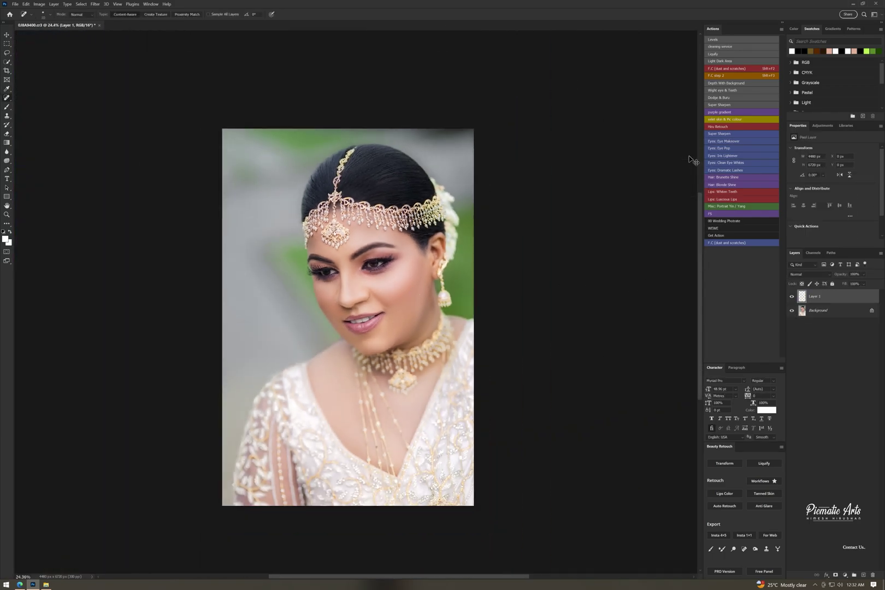
{"action": "left_click", "coordinate": [719, 134]}
{"action": "key", "text": "Return"}
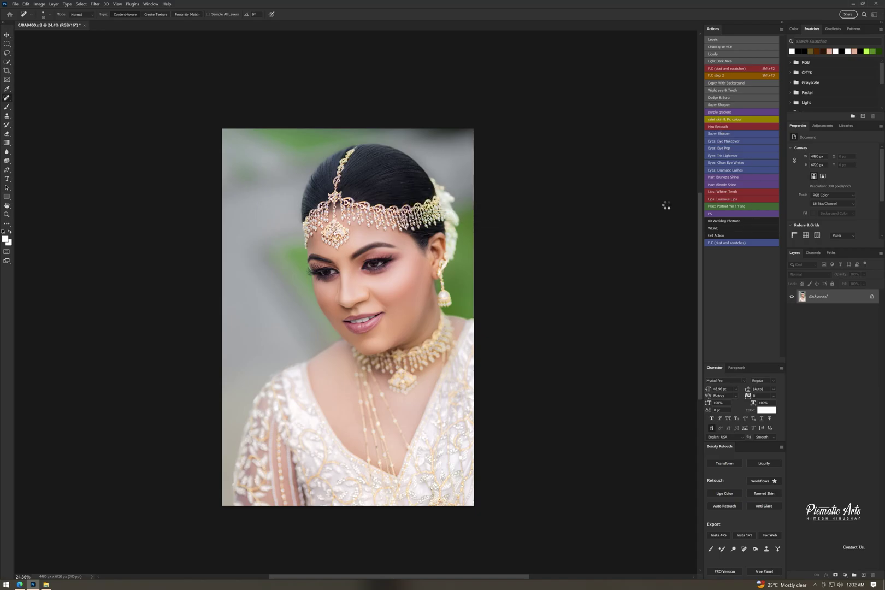
{"action": "left_click", "coordinate": [452, 216]}
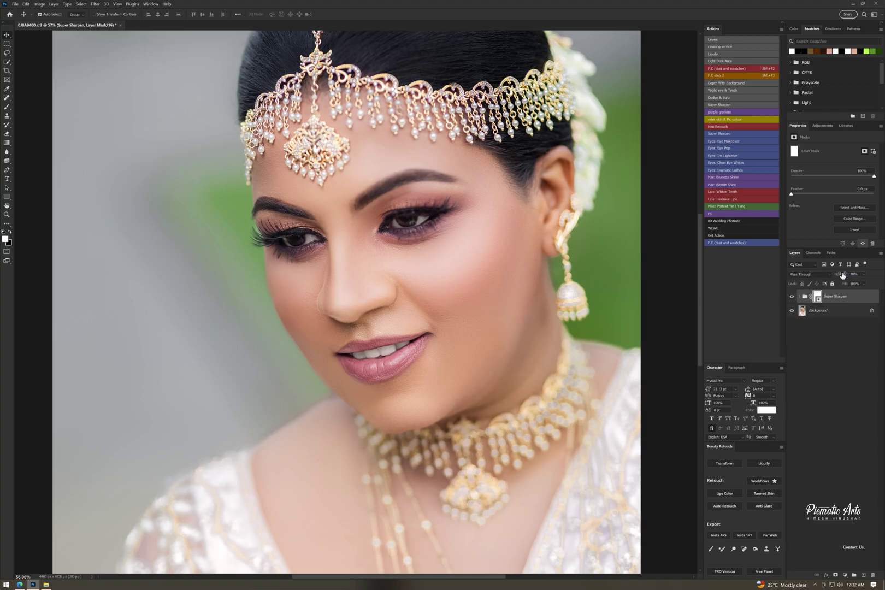
{"action": "scroll", "coordinate": [415, 350], "scroll_direction": "up", "scroll_amount": 3}
{"action": "scroll", "coordinate": [398, 328], "scroll_direction": "up", "scroll_amount": 2}
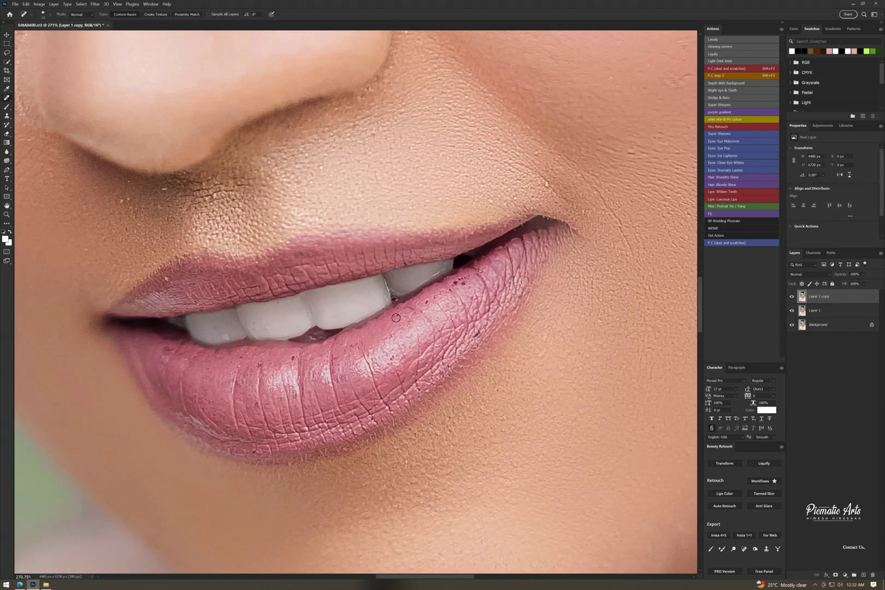
Heal the dark lower-lip spot and the marks on the eye white and inner corner.
{"action": "left_click", "coordinate": [461, 283]}
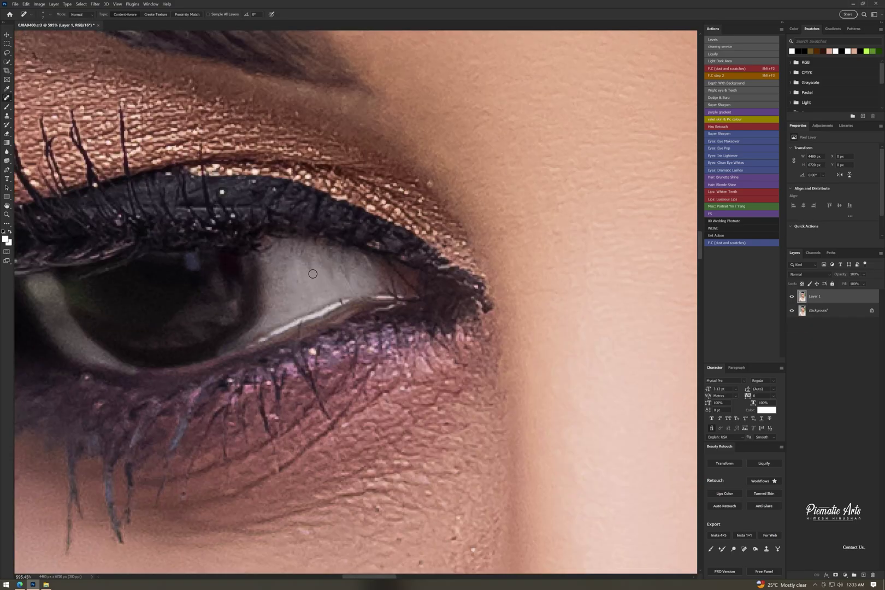
{"action": "left_click_drag", "start_coordinate": [351, 282], "coordinate": [336, 274]}
{"action": "left_click_drag", "start_coordinate": [410, 286], "coordinate": [384, 261]}
{"action": "scroll", "coordinate": [385, 292], "scroll_direction": "down", "scroll_amount": 10}
Toggle Layer 1 off and on to compare the retouch, then merge into Background.
{"action": "left_click", "coordinate": [792, 296]}
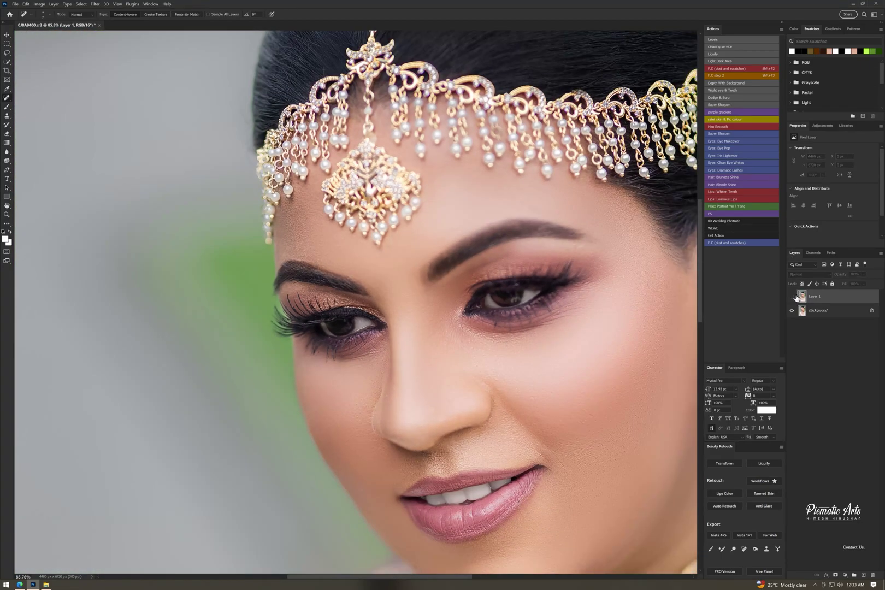
{"action": "left_click", "coordinate": [790, 297]}
{"action": "scroll", "coordinate": [527, 286], "scroll_direction": "up", "scroll_amount": 5}
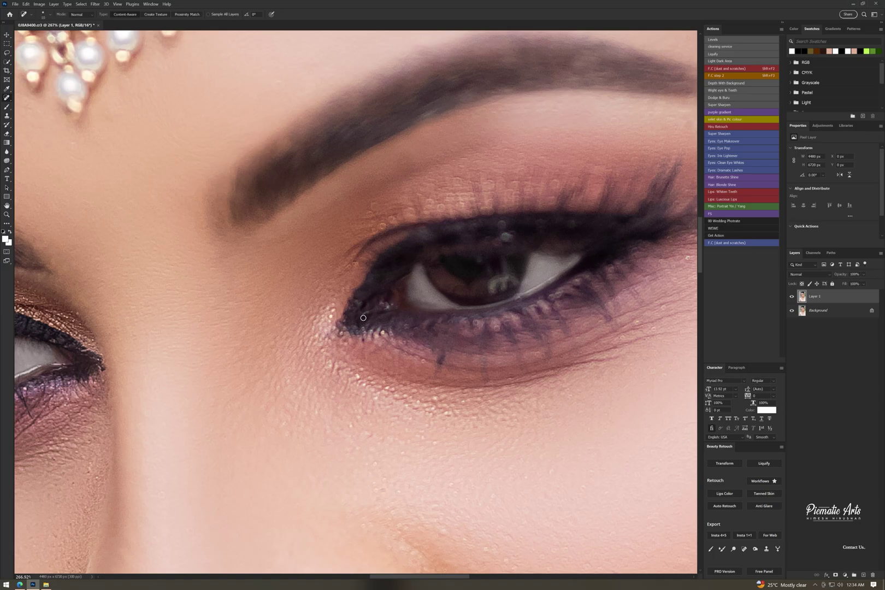
{"action": "scroll", "coordinate": [358, 303], "scroll_direction": "down", "scroll_amount": 5}
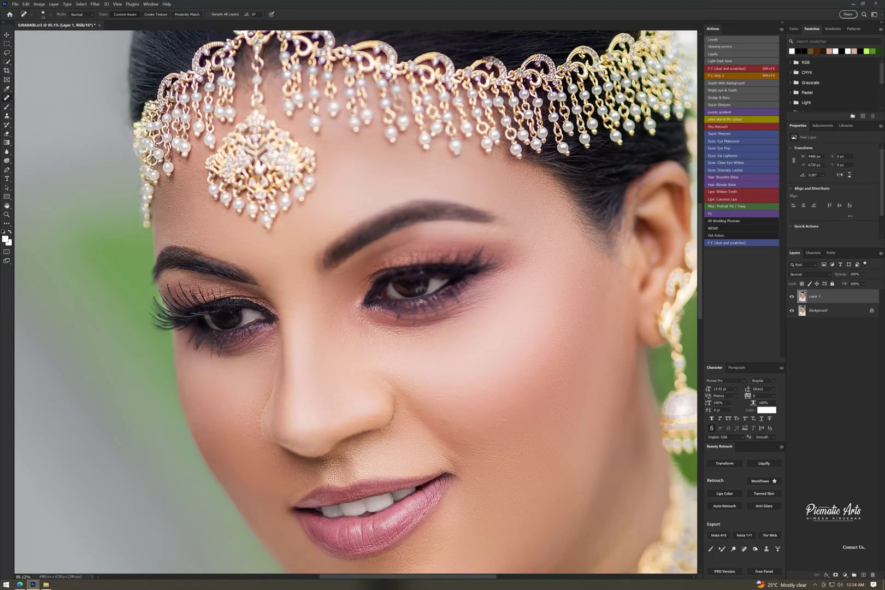
{"action": "scroll", "coordinate": [507, 127], "scroll_direction": "up", "scroll_amount": 2}
{"action": "scroll", "coordinate": [502, 109], "scroll_direction": "up", "scroll_amount": 2}
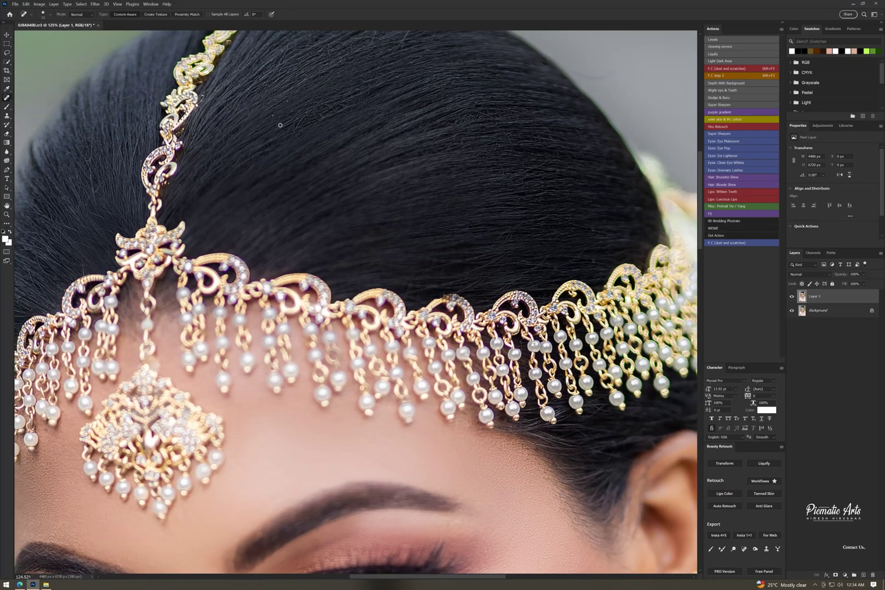
{"action": "scroll", "coordinate": [286, 102], "scroll_direction": "down", "scroll_amount": 5}
{"action": "scroll", "coordinate": [488, 241], "scroll_direction": "down", "scroll_amount": 3}
{"action": "key", "text": "ctrl+e"}
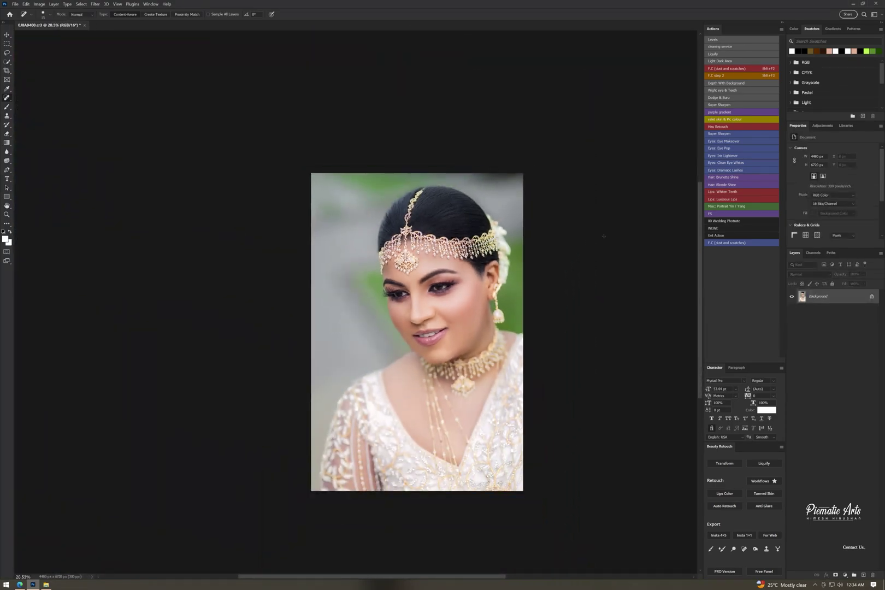
Apply a Highlights Magenta–Green color balance on a duplicate layer and merge it into Background.
{"action": "key", "text": "ctrl+0"}
{"action": "scroll", "coordinate": [460, 323], "scroll_direction": "up", "scroll_amount": 1}
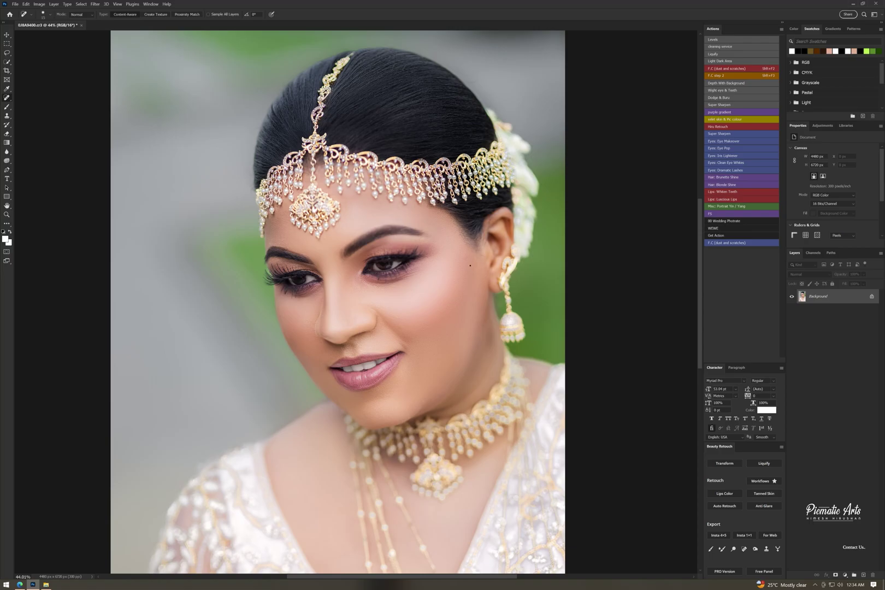
{"action": "scroll", "coordinate": [469, 265], "scroll_direction": "down", "scroll_amount": 4}
{"action": "scroll", "coordinate": [470, 266], "scroll_direction": "down", "scroll_amount": 3}
{"action": "scroll", "coordinate": [469, 267], "scroll_direction": "up", "scroll_amount": 5}
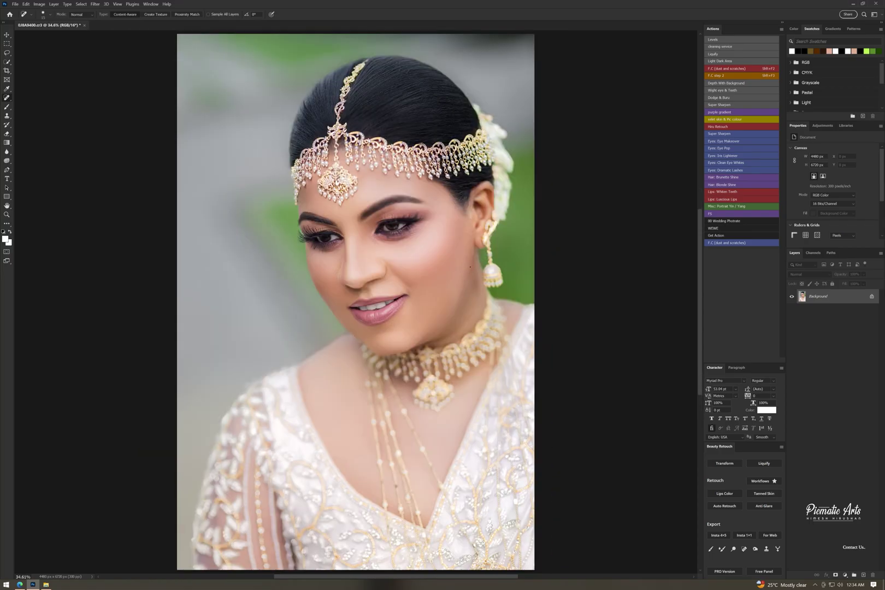
{"action": "key", "text": "ctrl+j"}
{"action": "key", "text": "ctrl+b"}
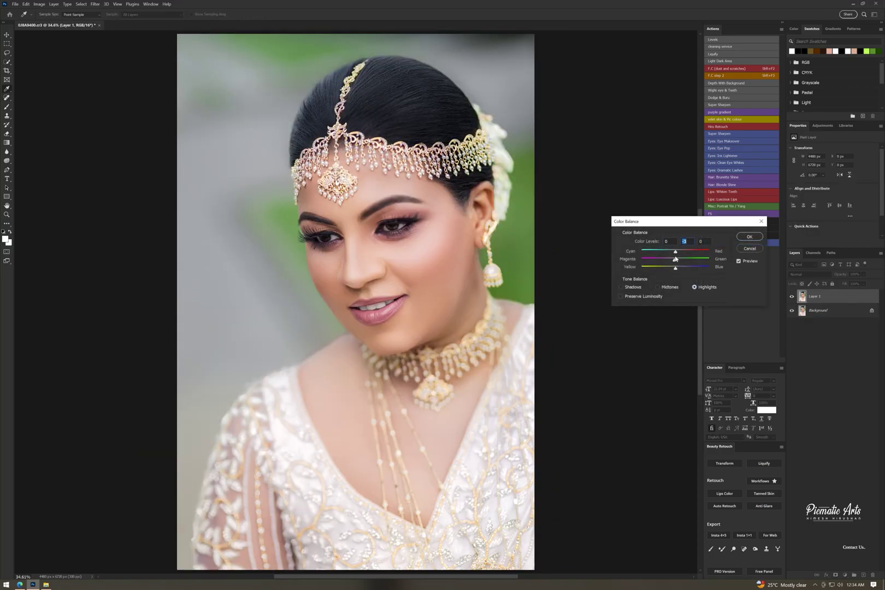
{"action": "left_click", "coordinate": [739, 239]}
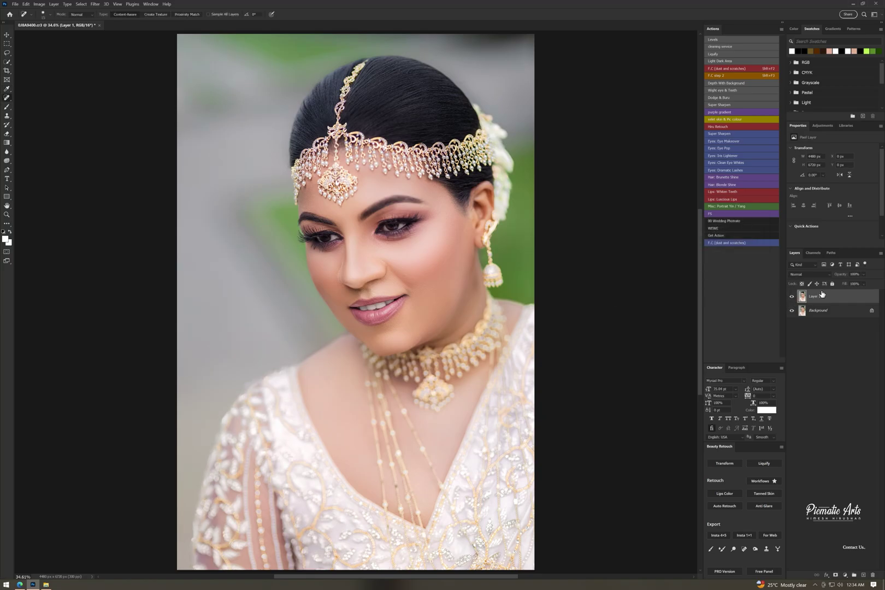
{"action": "key", "text": "ctrl+e"}
{"action": "key", "text": "v"}
{"action": "scroll", "coordinate": [456, 311], "scroll_direction": "down", "scroll_amount": 1}
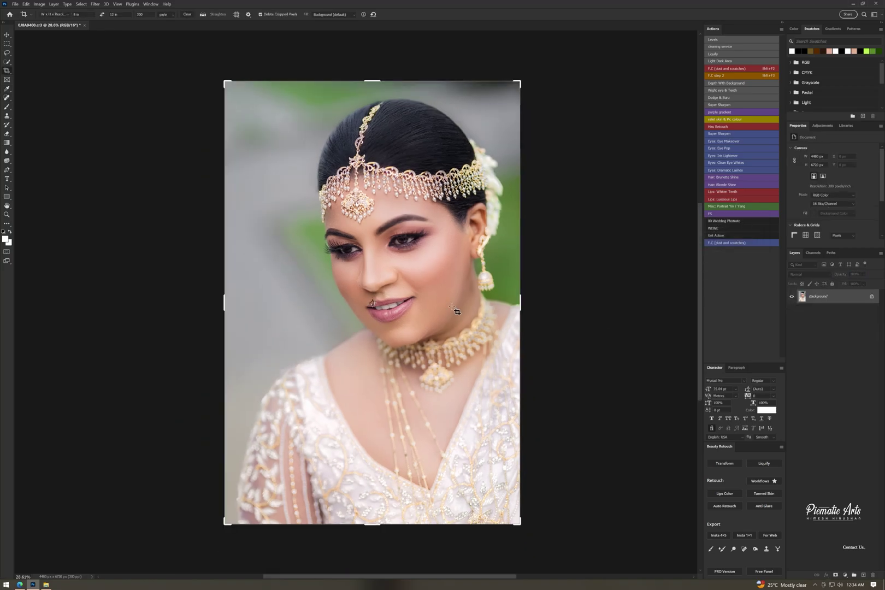